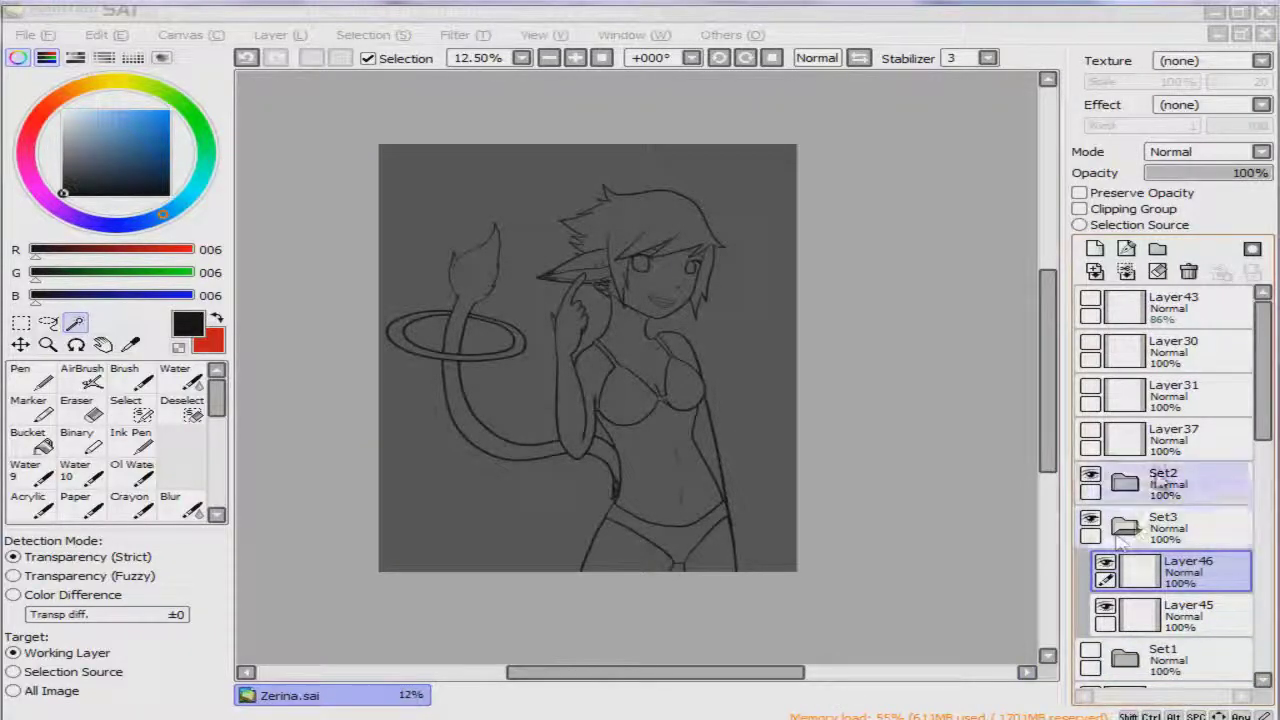
Look through the line-art layers inside the Set2 folder and collapse the folder again.
click(1136, 486)
click(1138, 488)
scroll(1186, 512, down, 6)
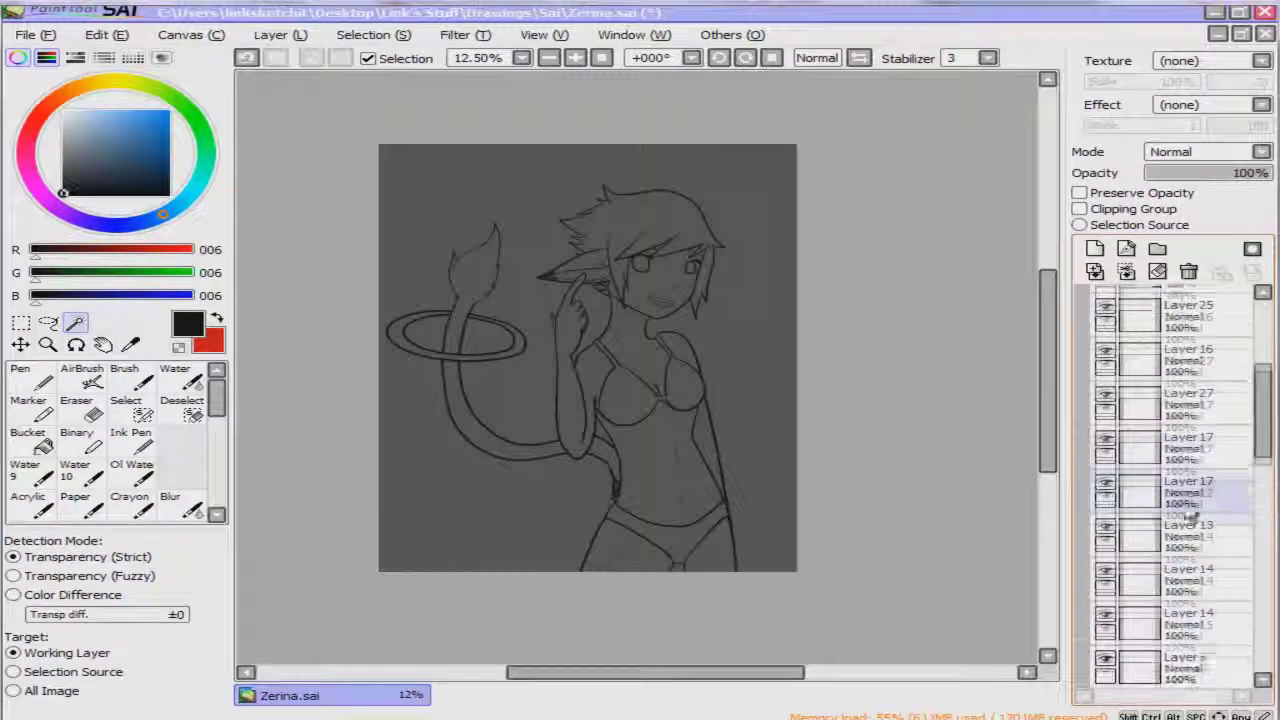
scroll(1186, 508, up, 4)
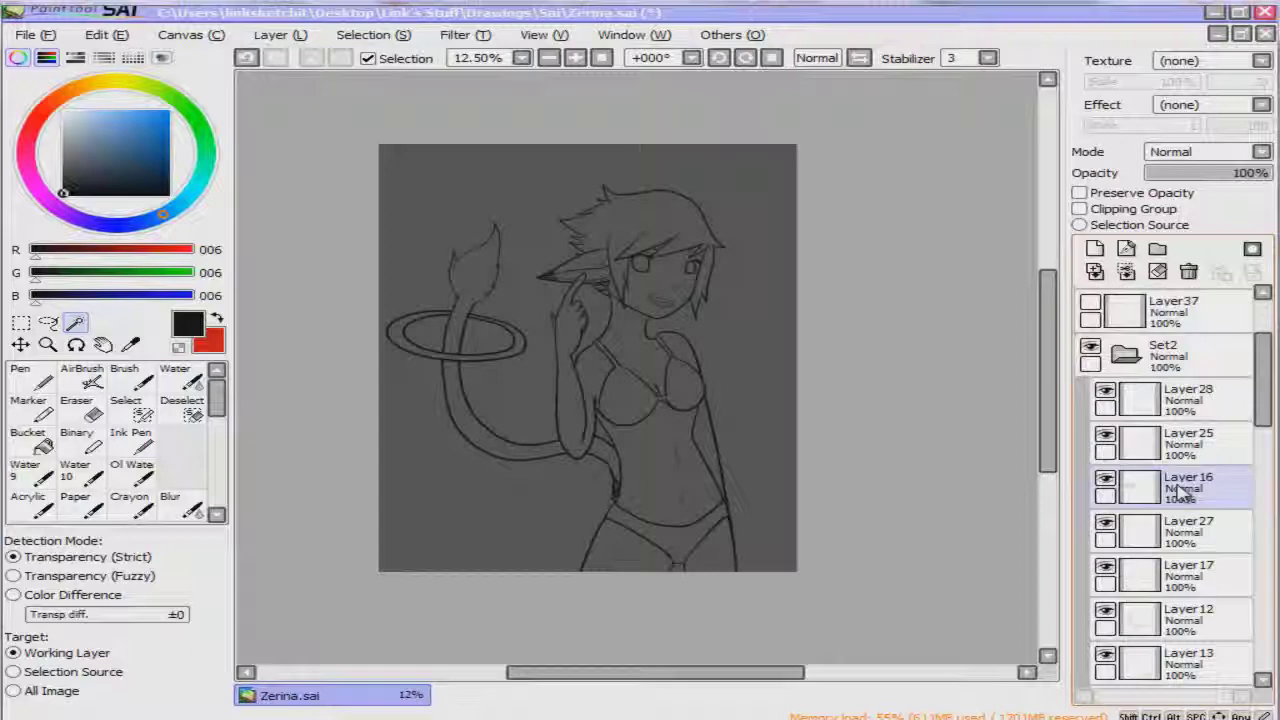
click(1118, 370)
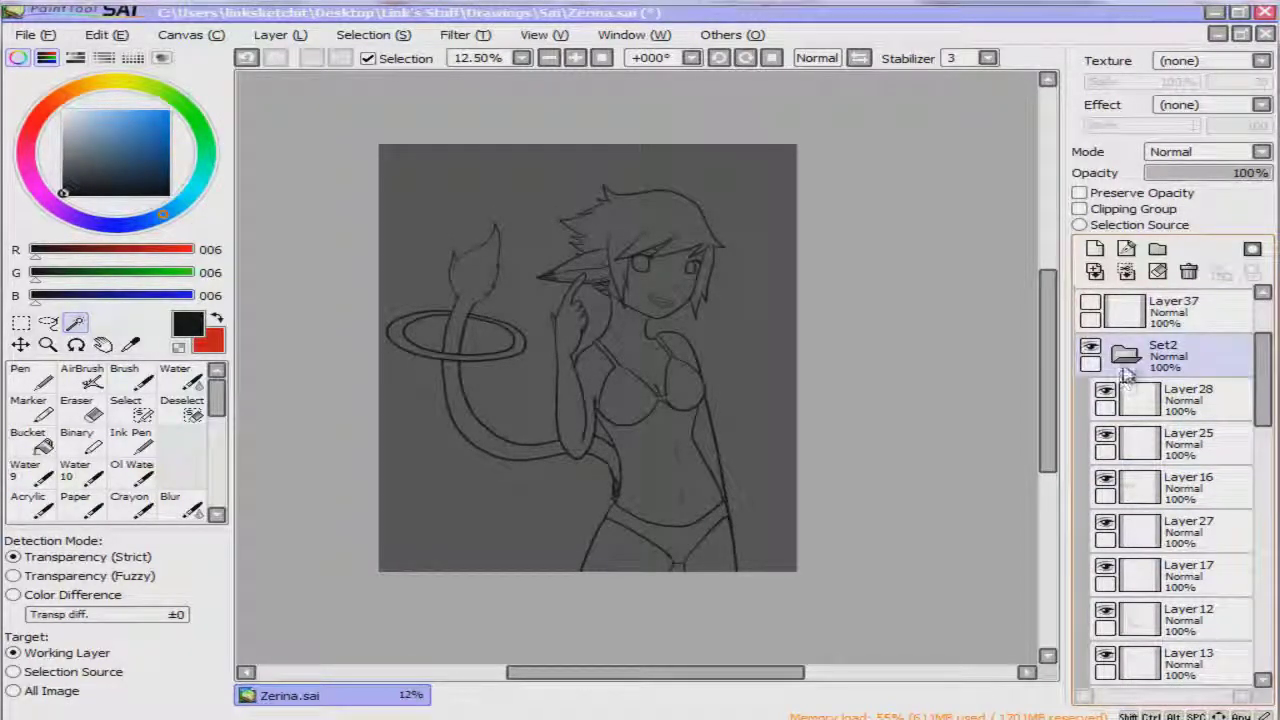
click(1160, 396)
click(1166, 440)
click(1163, 357)
click(1178, 402)
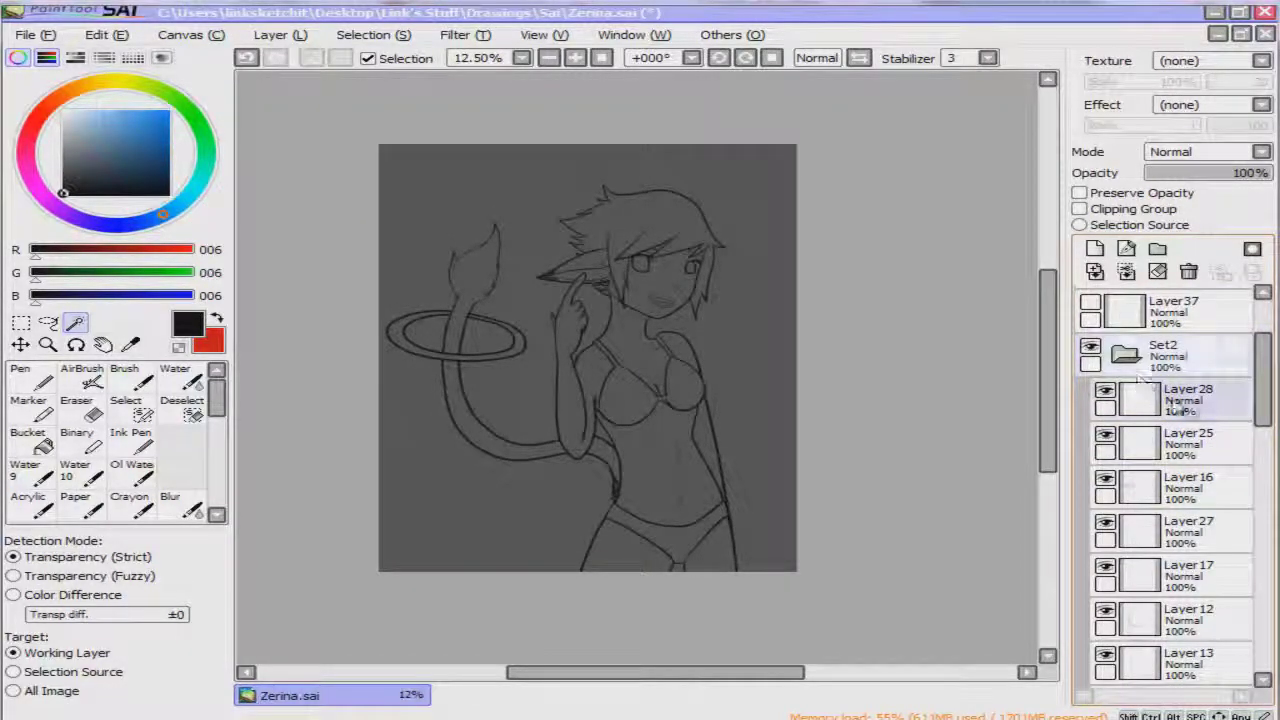
click(1160, 368)
click(1160, 393)
click(1152, 367)
click(1128, 358)
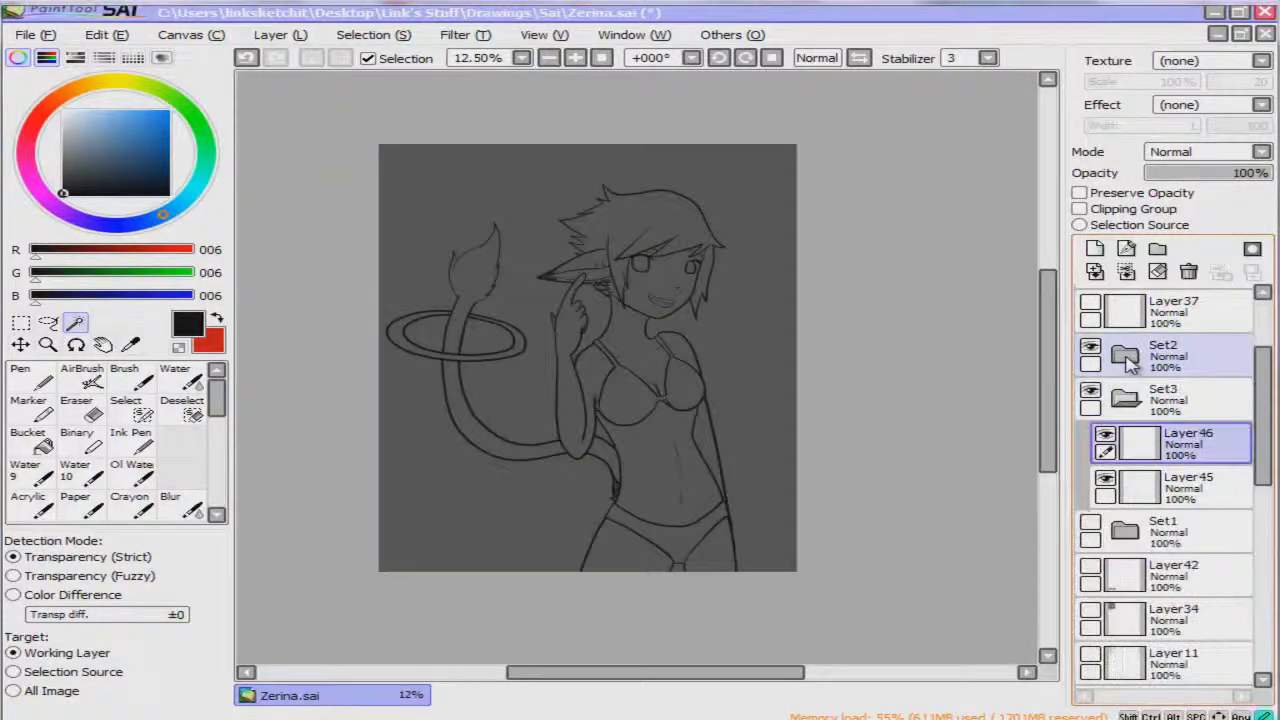
With the Set2 folder active, select the character's thighs, belly, chest, neck and lowered arm with the Magic Wand.
click(1220, 367)
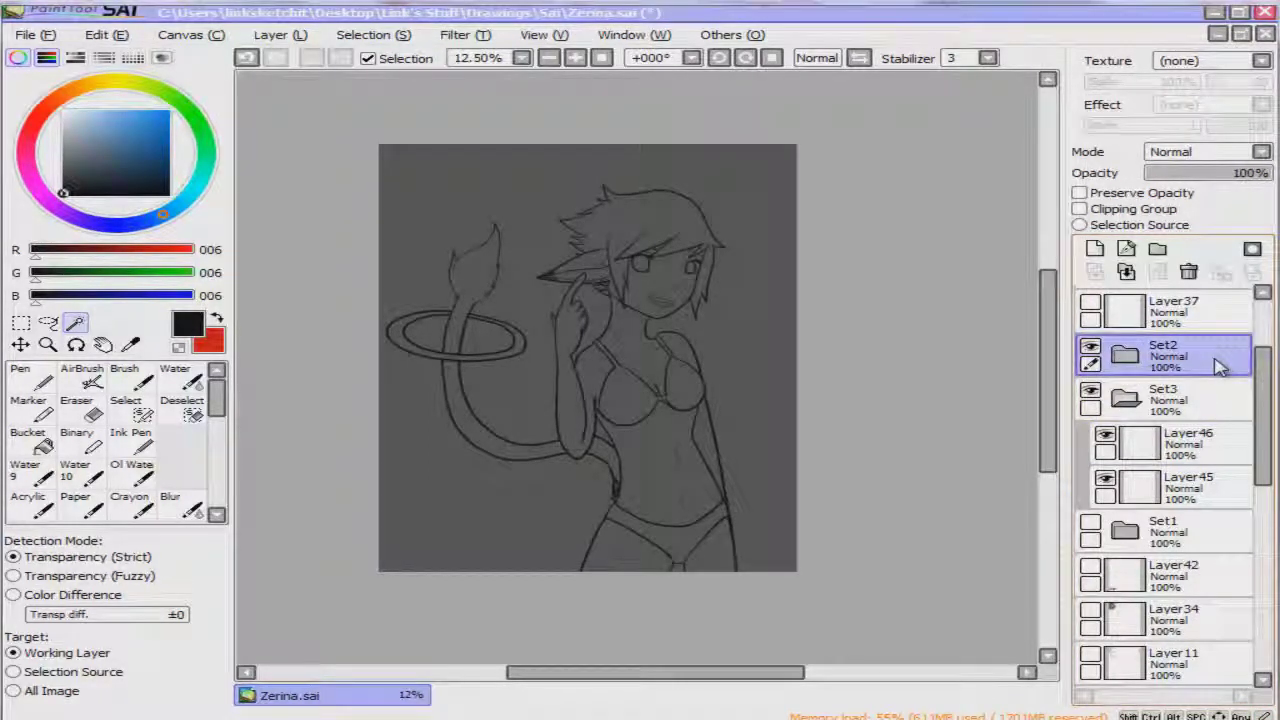
click(1127, 358)
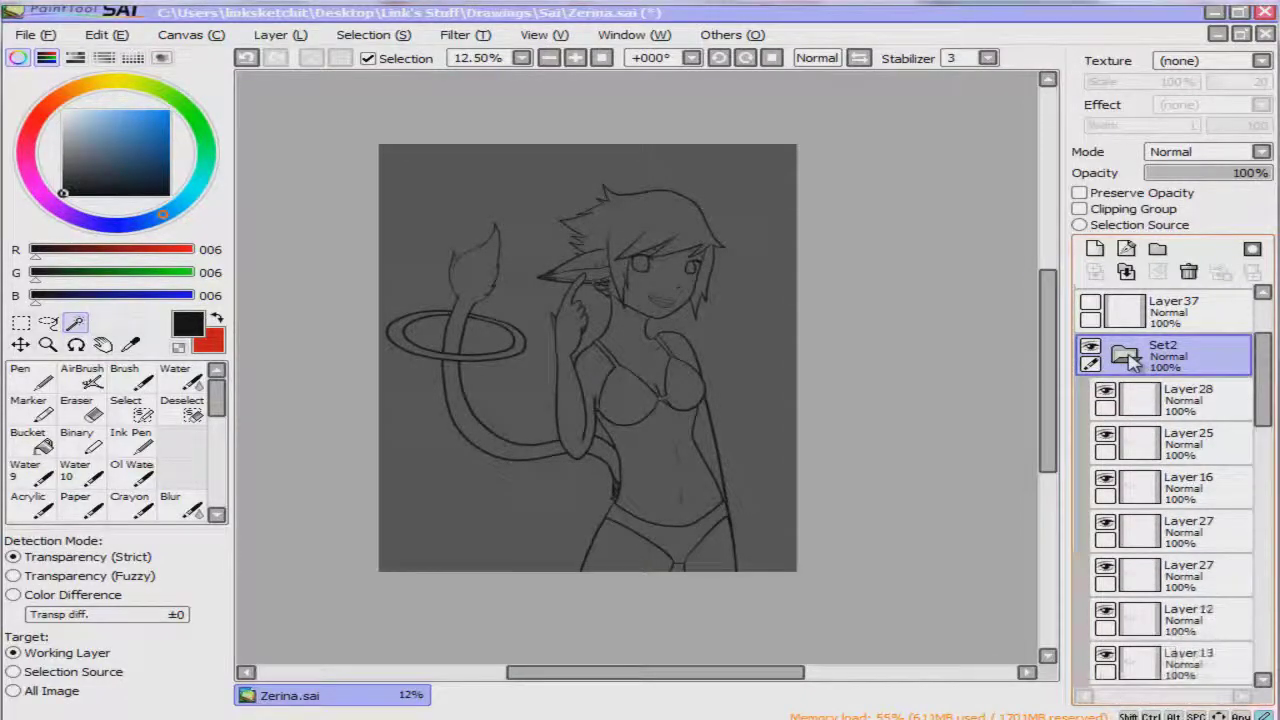
click(1128, 358)
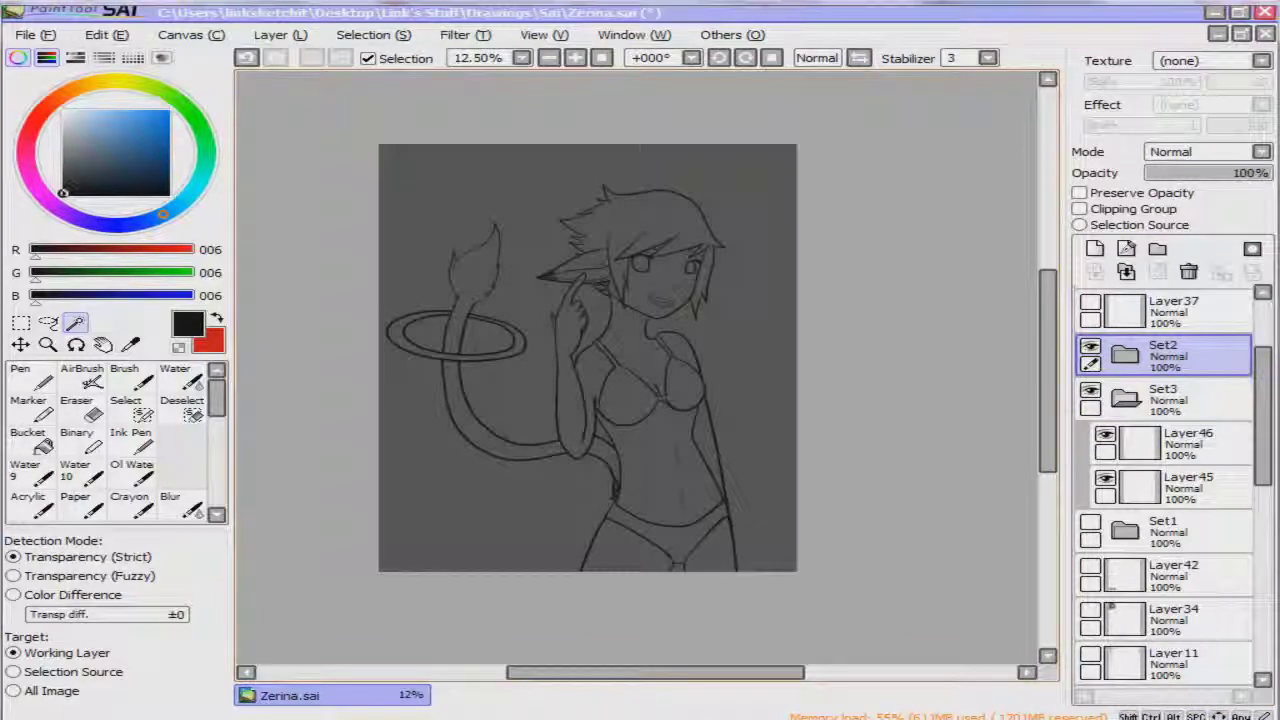
click(720, 552)
shift+click(623, 553)
shift+click(694, 500)
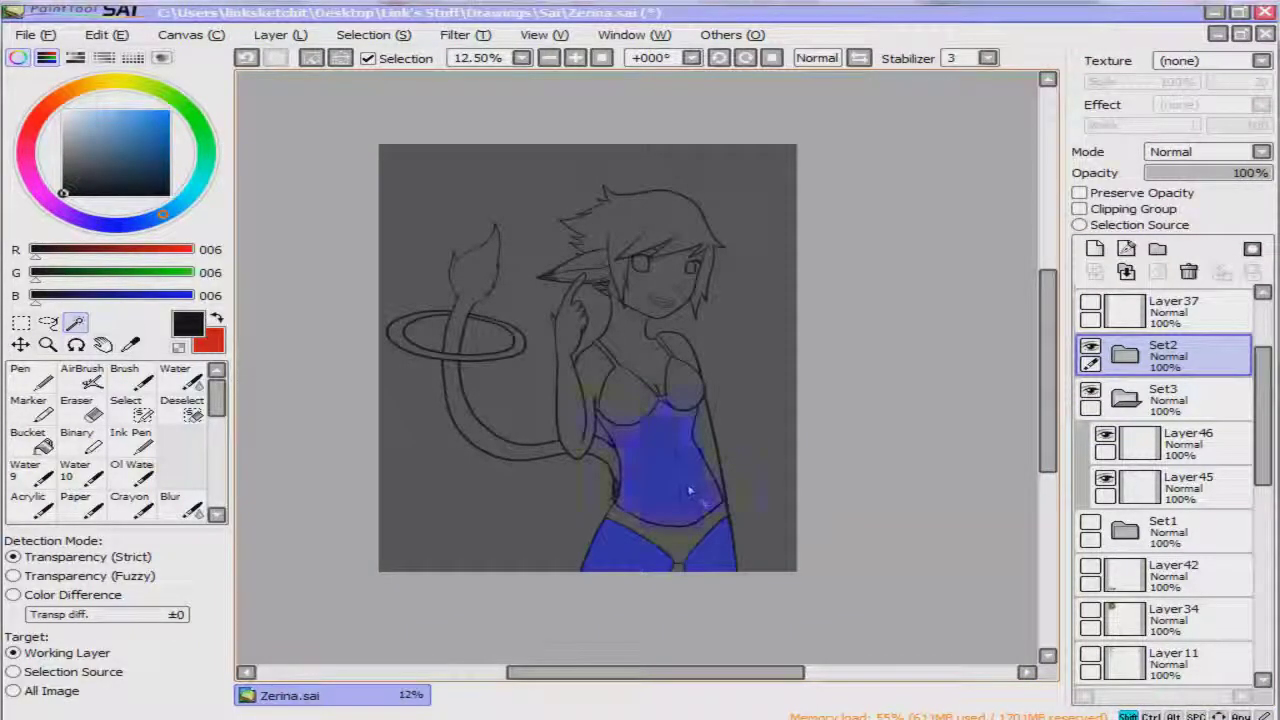
shift+click(683, 355)
shift+click(640, 375)
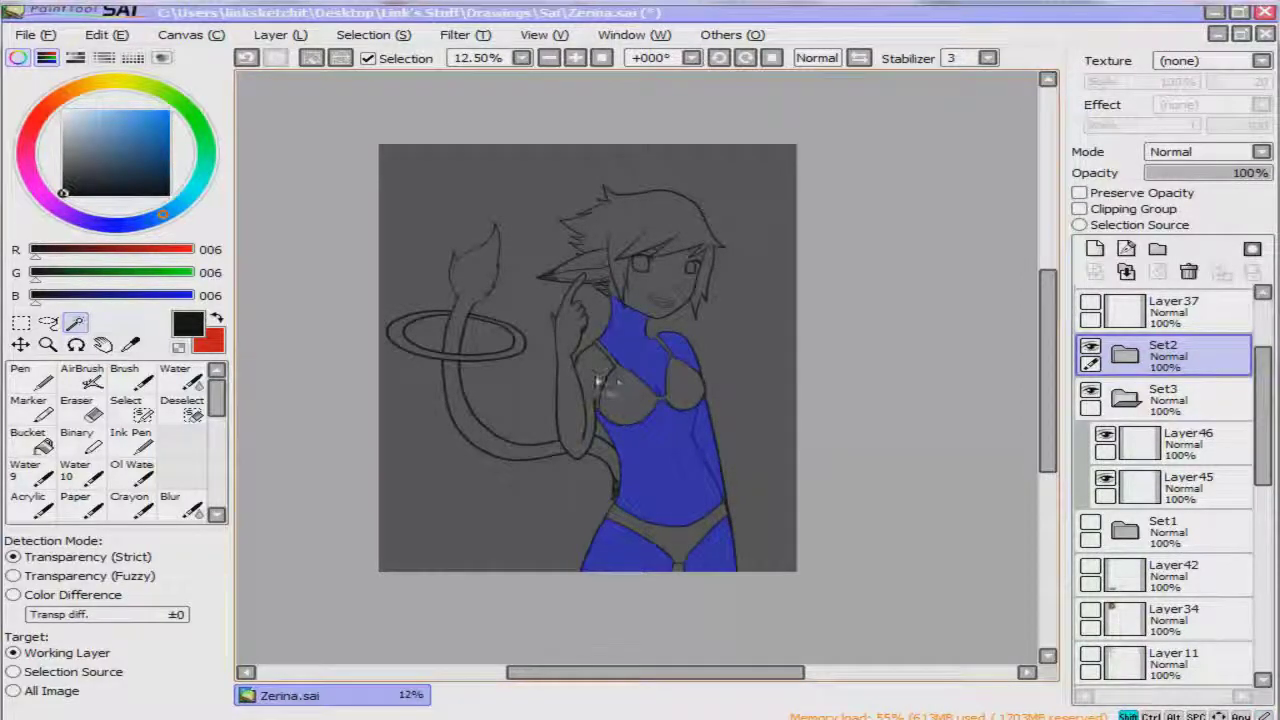
Add the raised arm, the tail with its tip, the face and the upper ear to the selection.
shift+click(598, 382)
shift+click(456, 397)
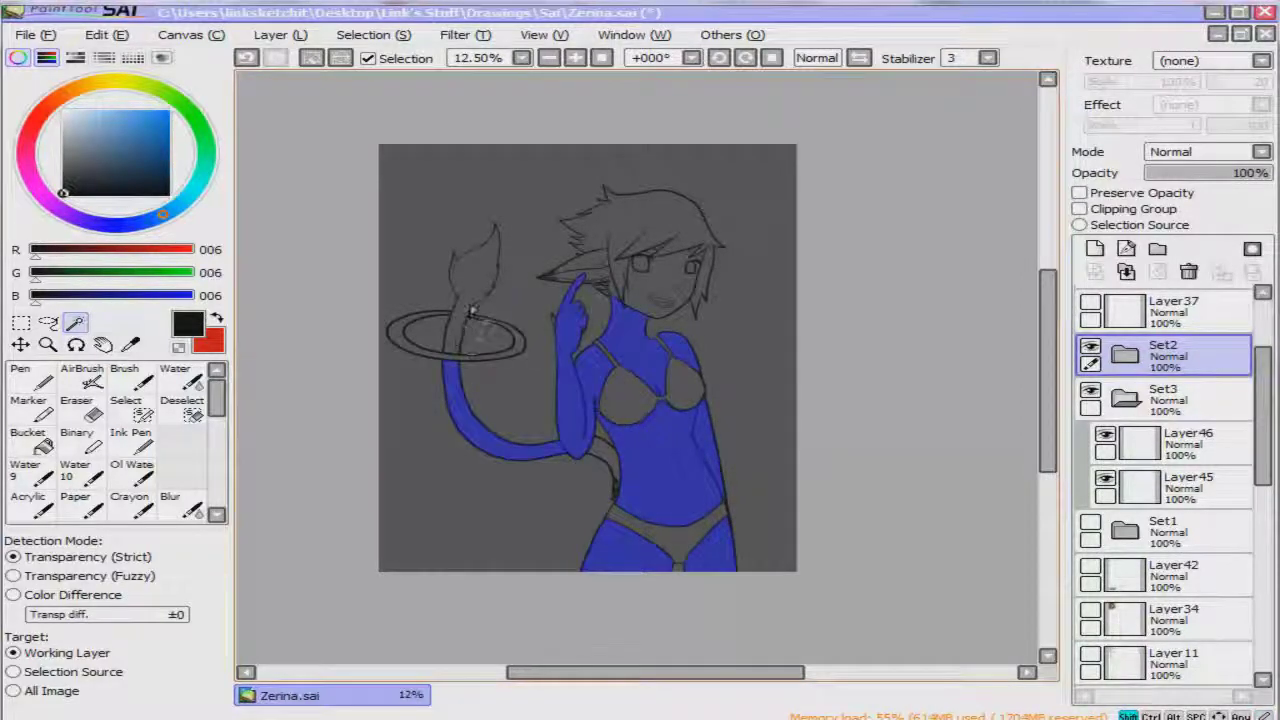
shift+click(472, 310)
shift+click(670, 283)
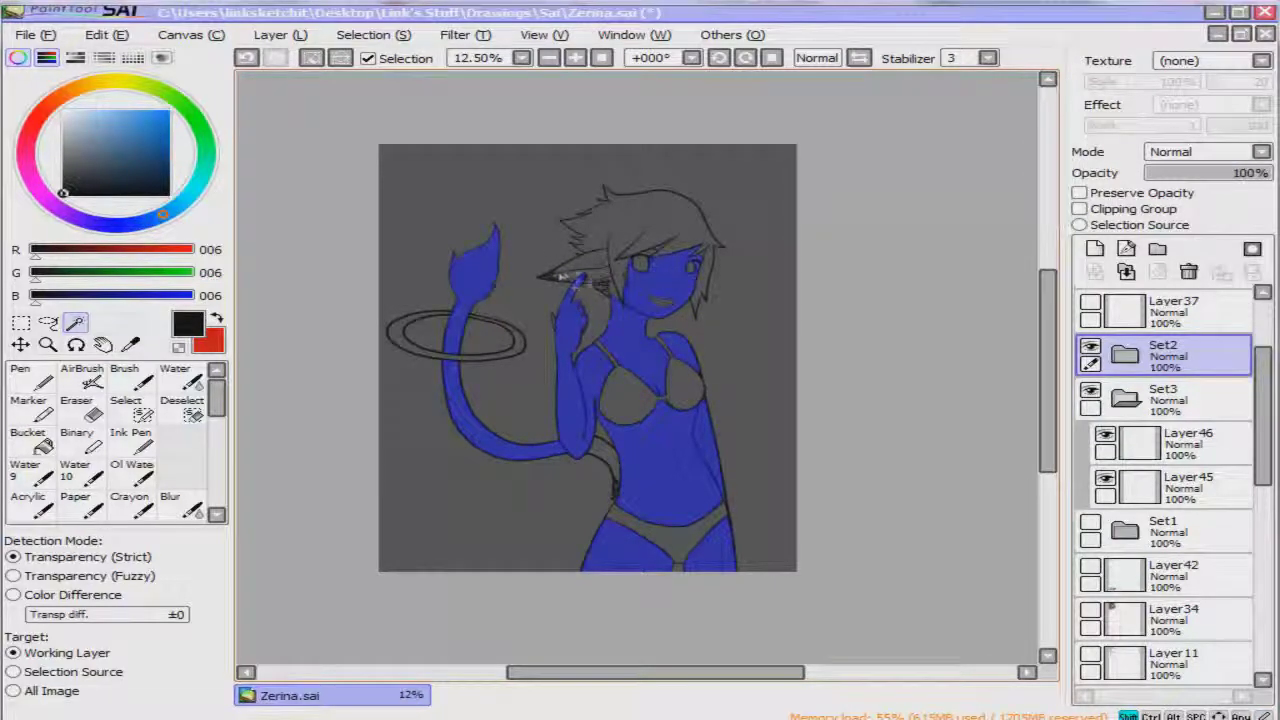
shift+click(567, 271)
Add the ear's lower rim and the skin area beside the ear tufts to the selection.
mouse_move(553, 264)
mouse_down()
mouse_move(638, 354)
mouse_move(704, 536)
mouse_up()
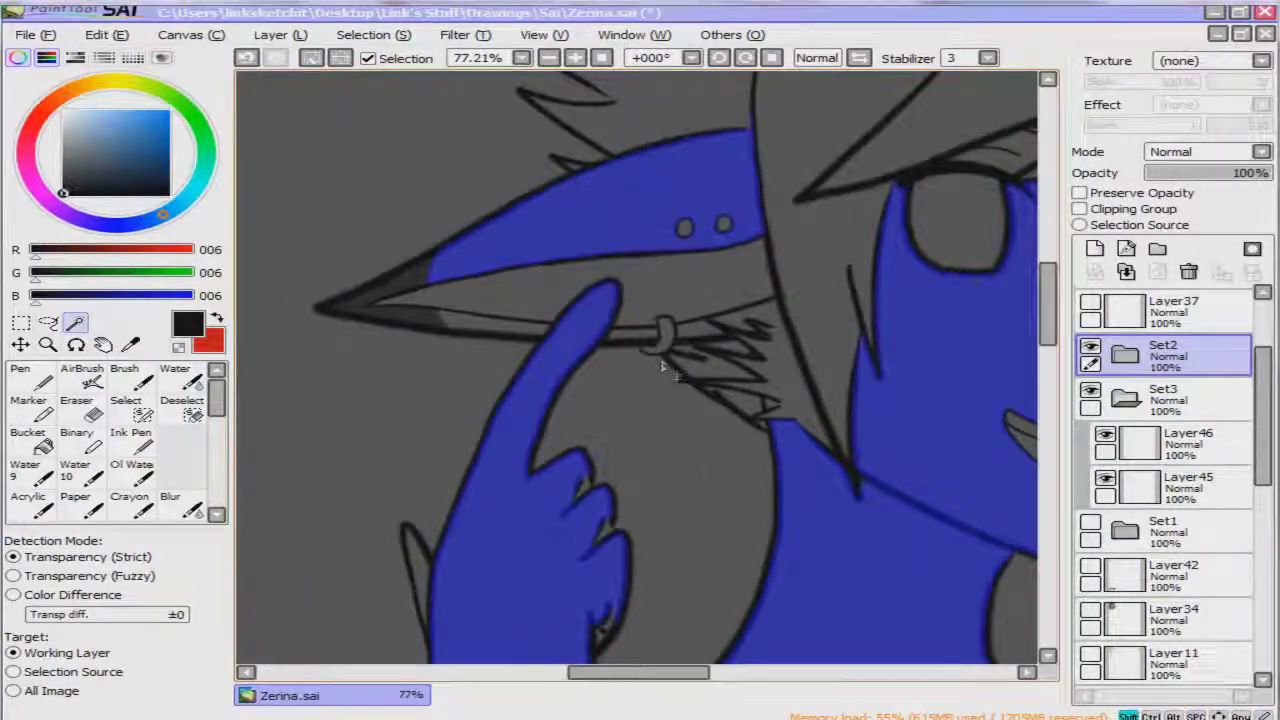
shift+click(483, 330)
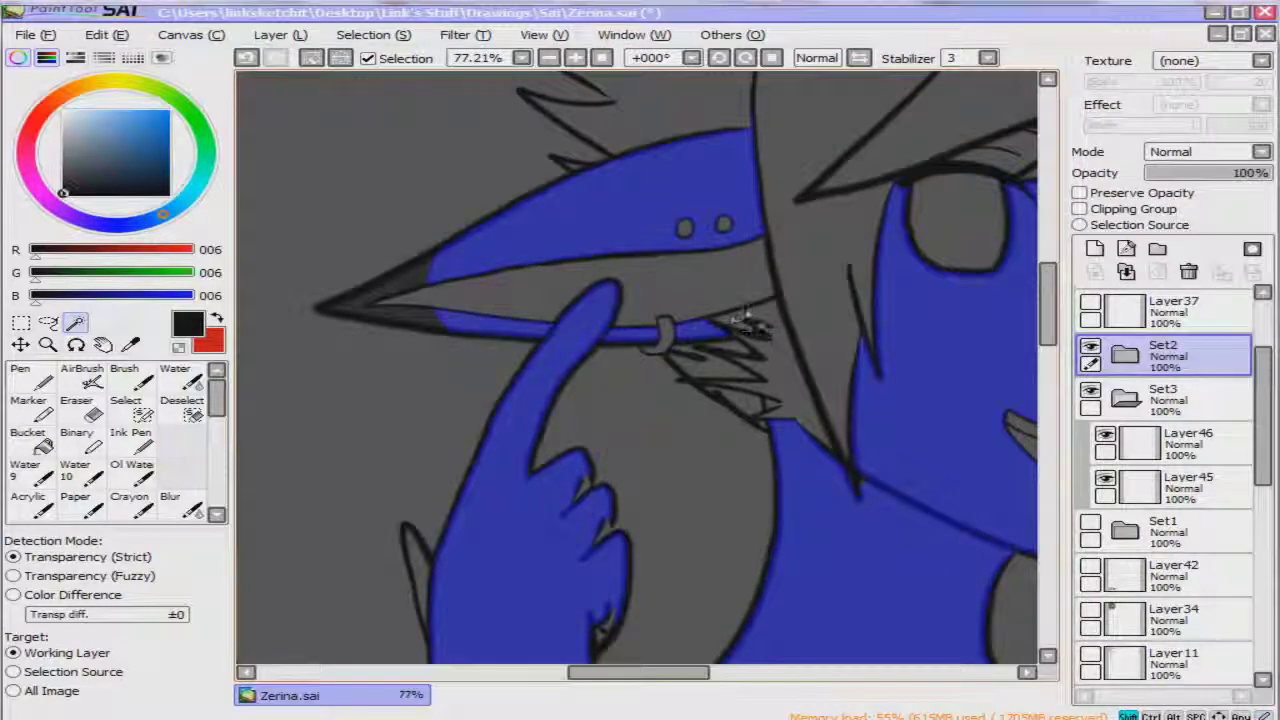
shift+click(772, 336)
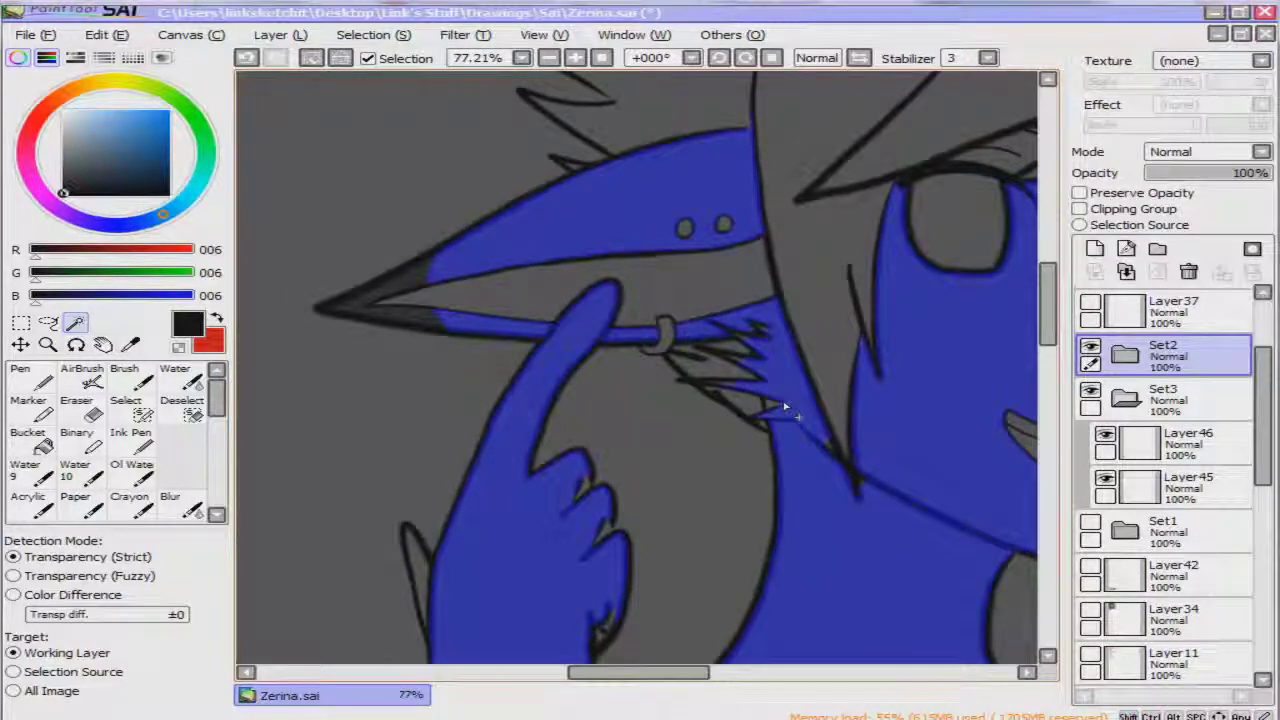
key(Home)
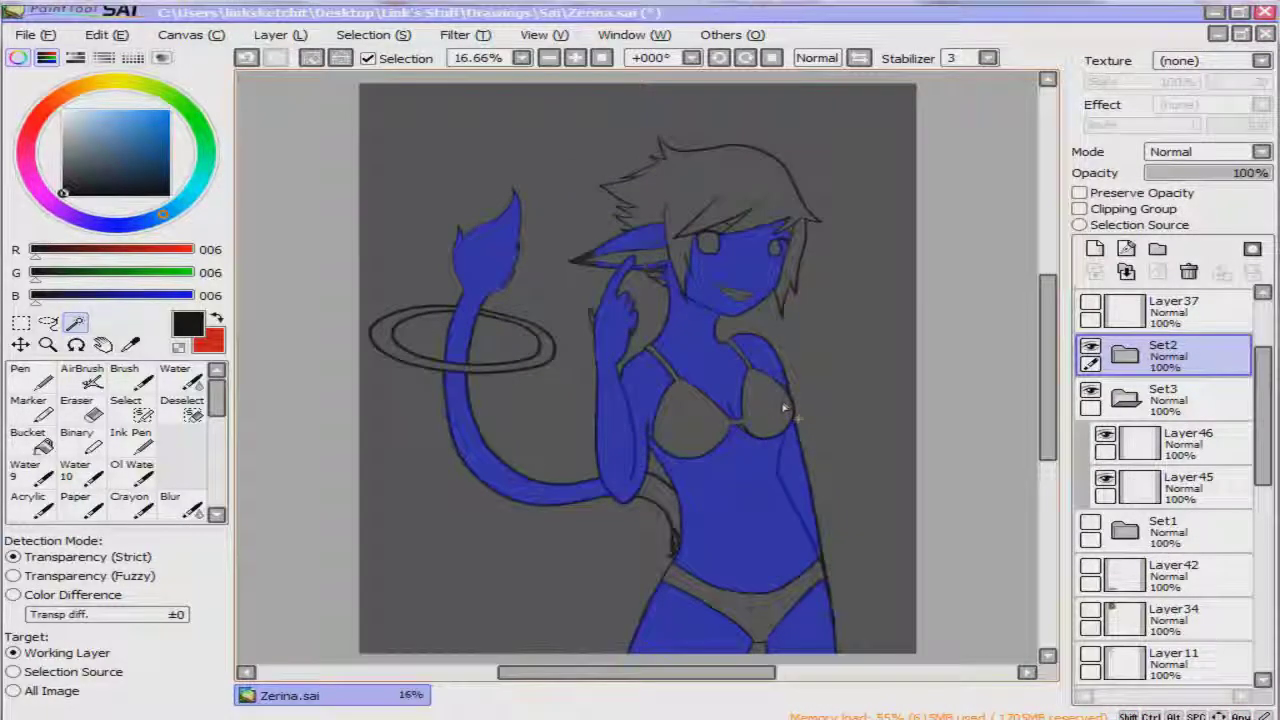
Place the reference artwork on its own layer above Layer44, in the upper-left corner of the canvas.
scroll(1185, 567, down, 5)
click(1170, 670)
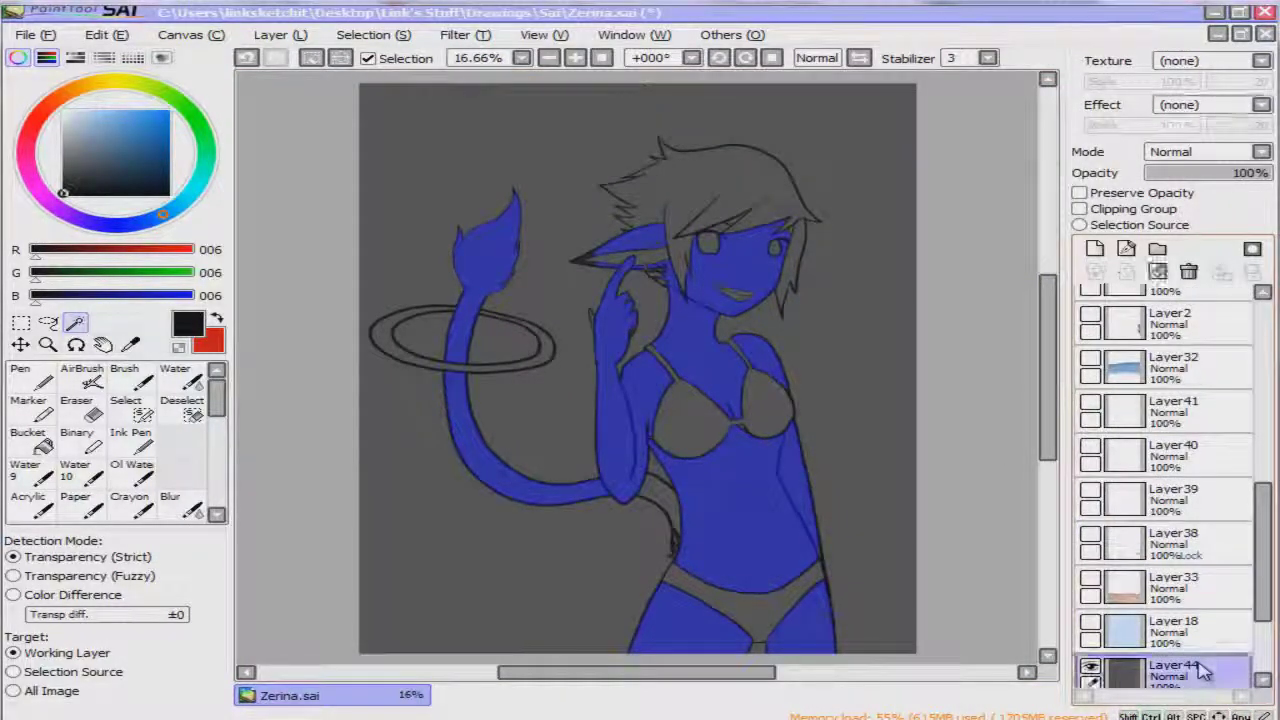
click(1090, 666)
drag(488, 228, 514, 313)
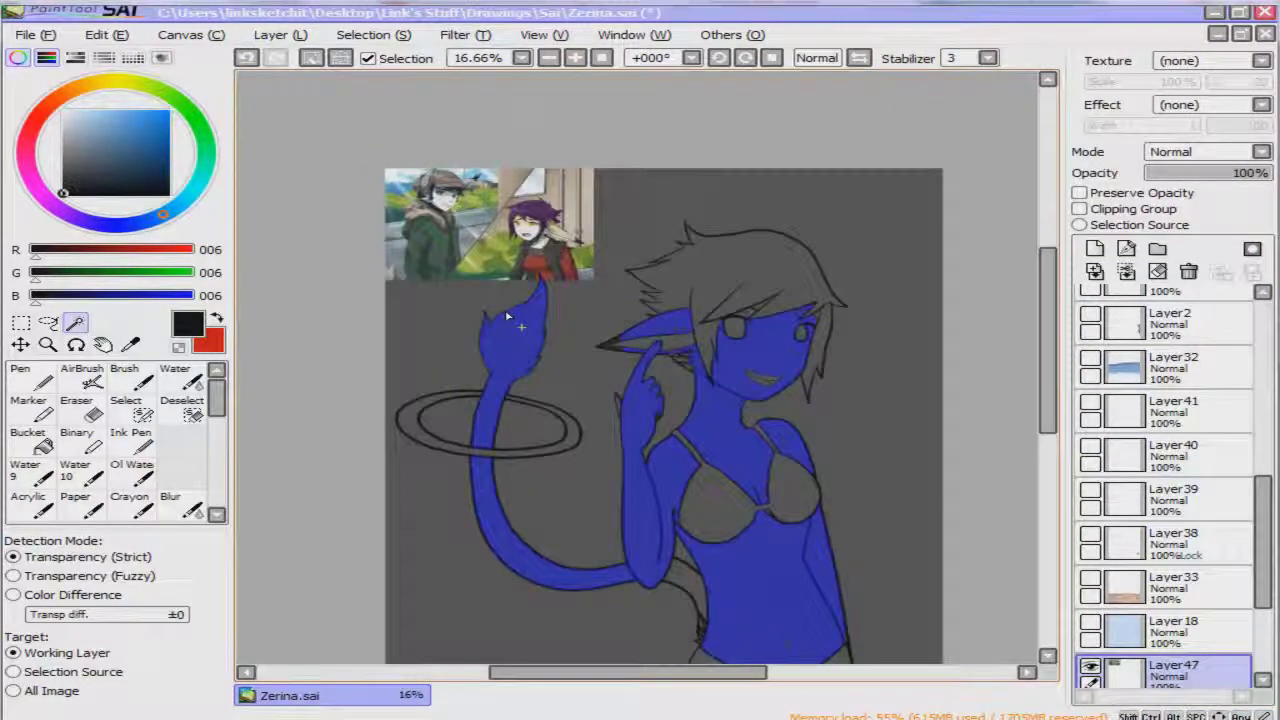
Sample the tan skin colour (R 235, G 224, B 179) from the purple-haired character's face in the reference artwork.
key(l)
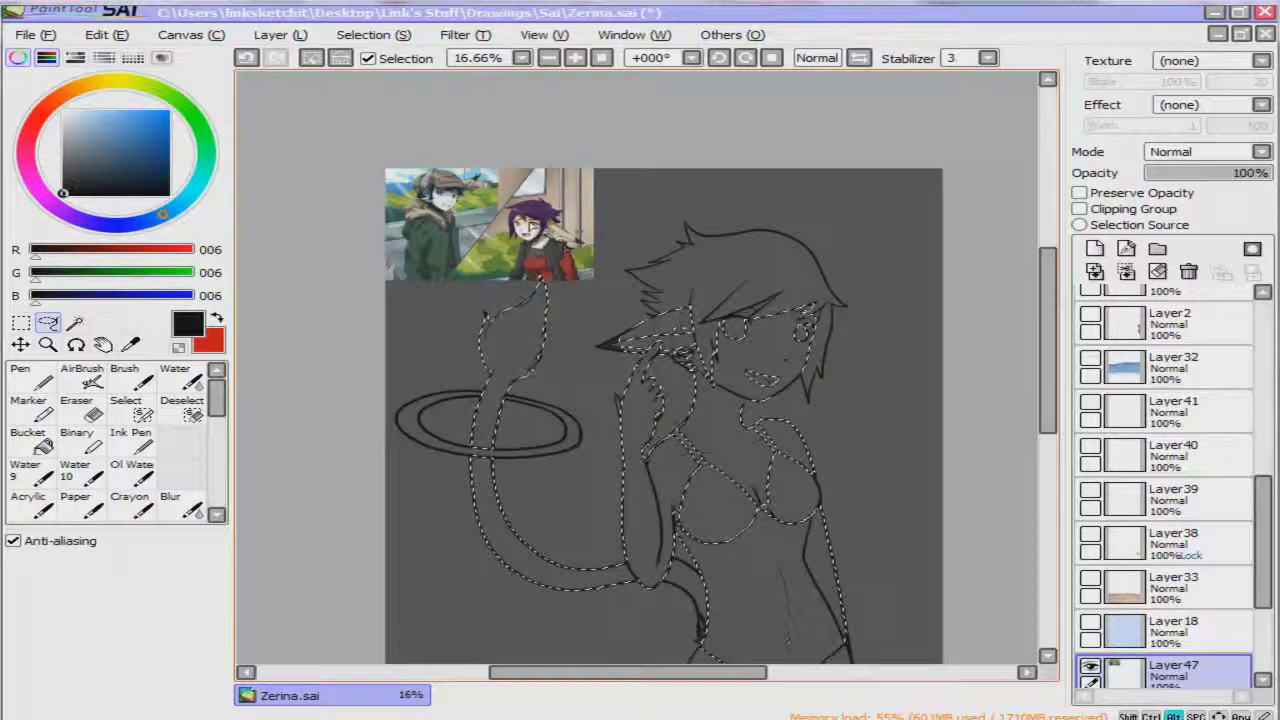
drag(509, 203, 551, 260)
drag(626, 249, 668, 316)
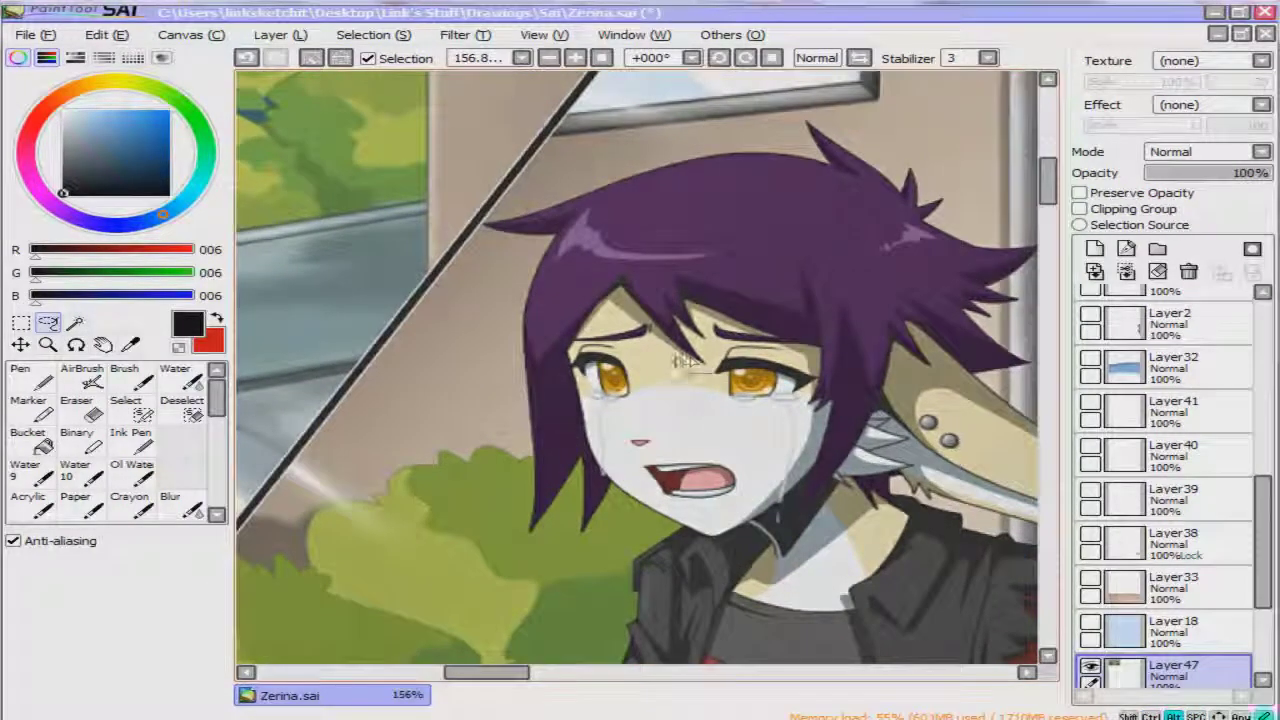
key(n)
alt+click(660, 359)
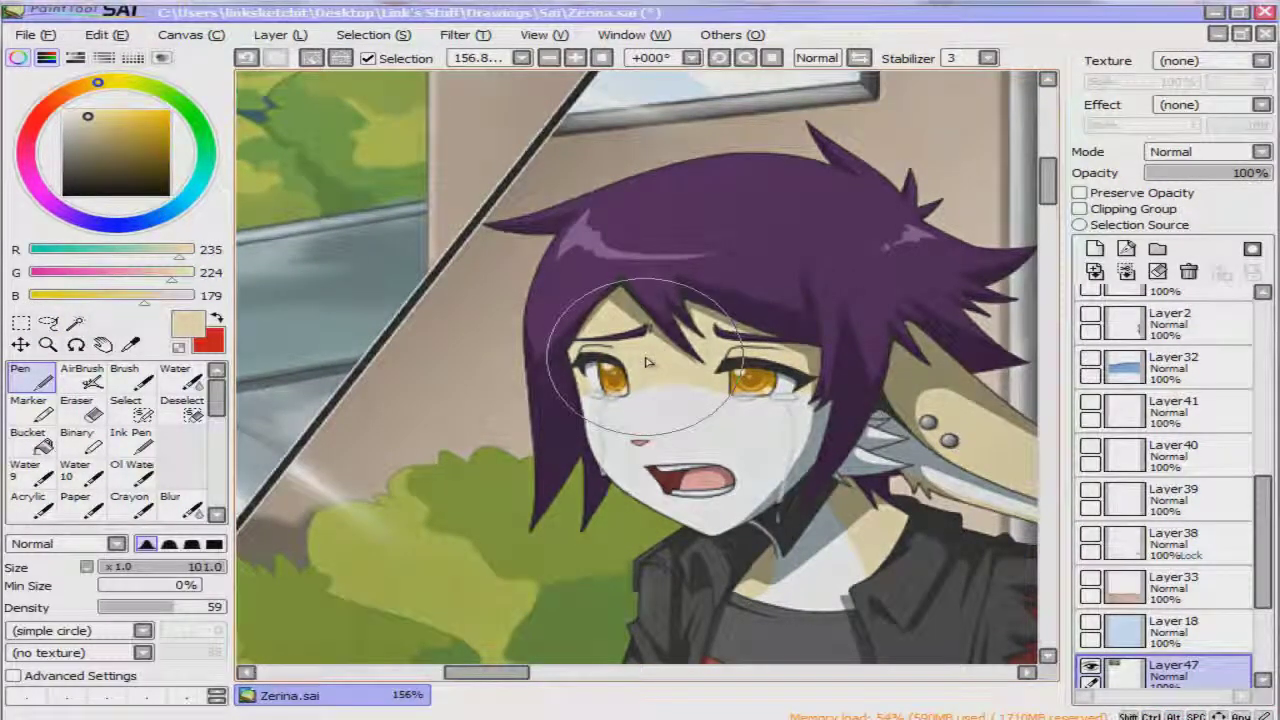
Fill the selected skin areas of the body, face, ear and tail with the tan colour on Layer46 and deselect.
key(Home)
scroll(1190, 500, up, 5)
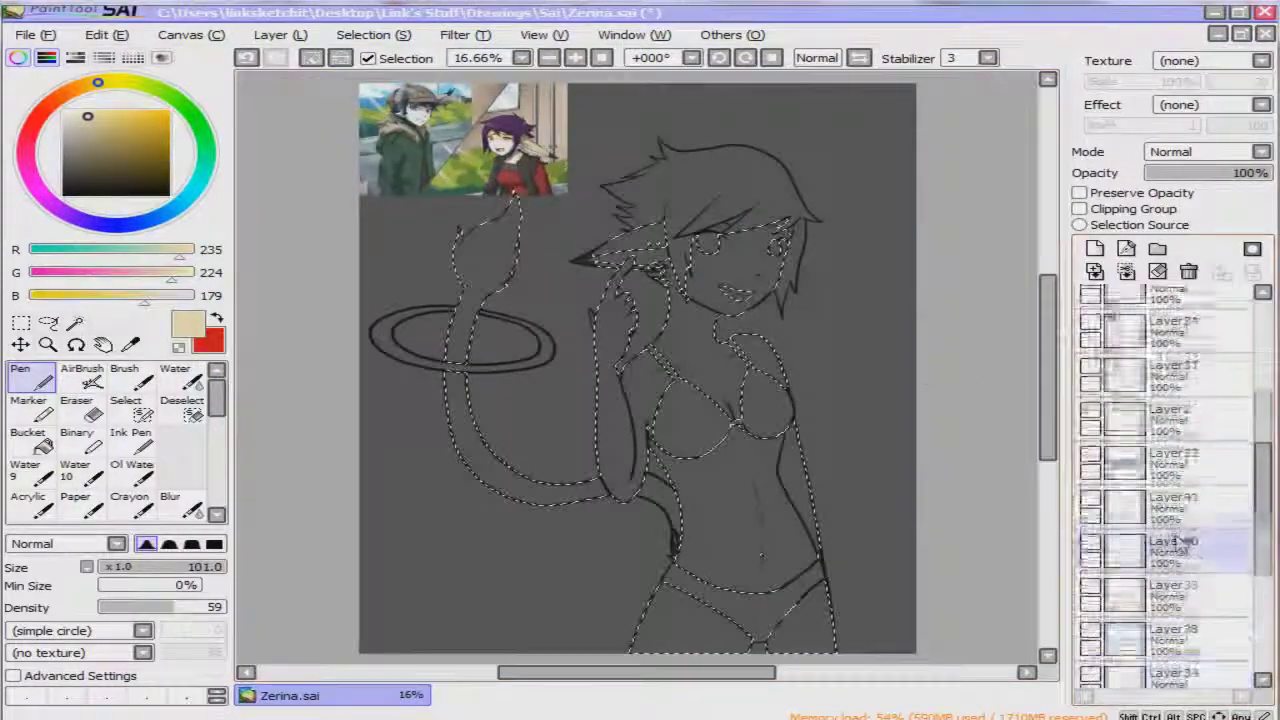
click(1199, 520)
click(1184, 516)
key(g)
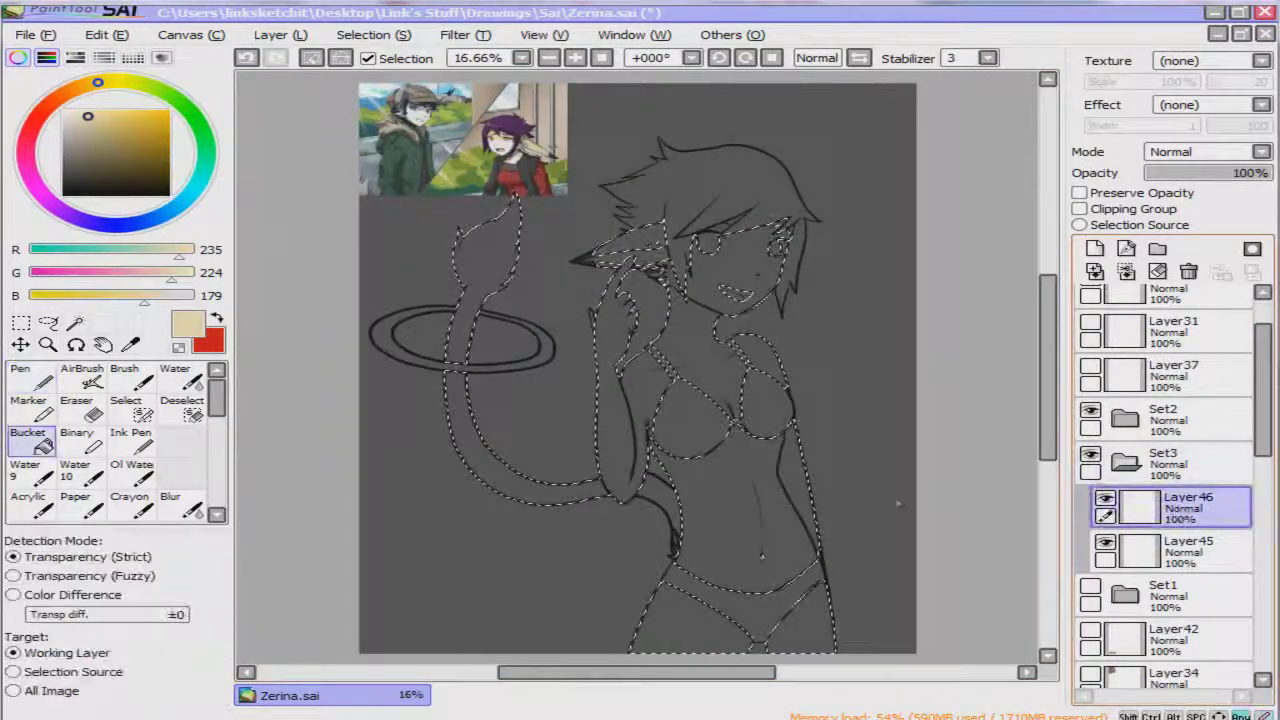
click(776, 615)
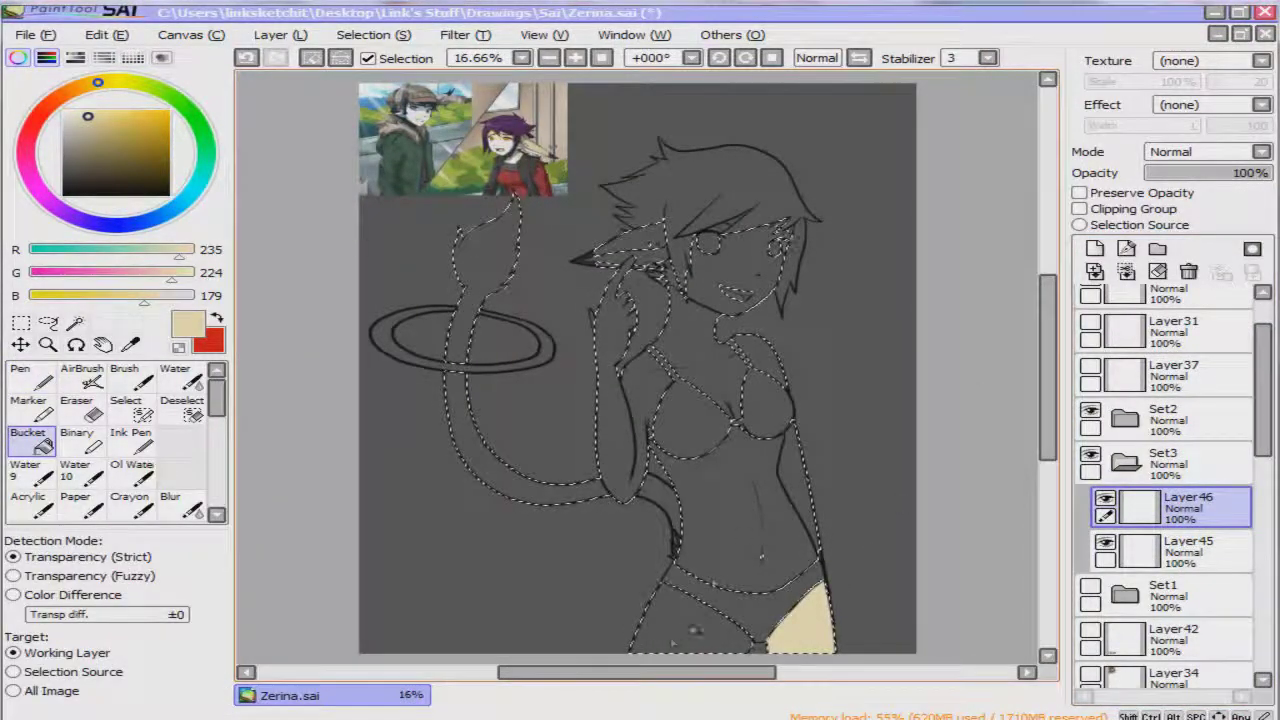
click(708, 525)
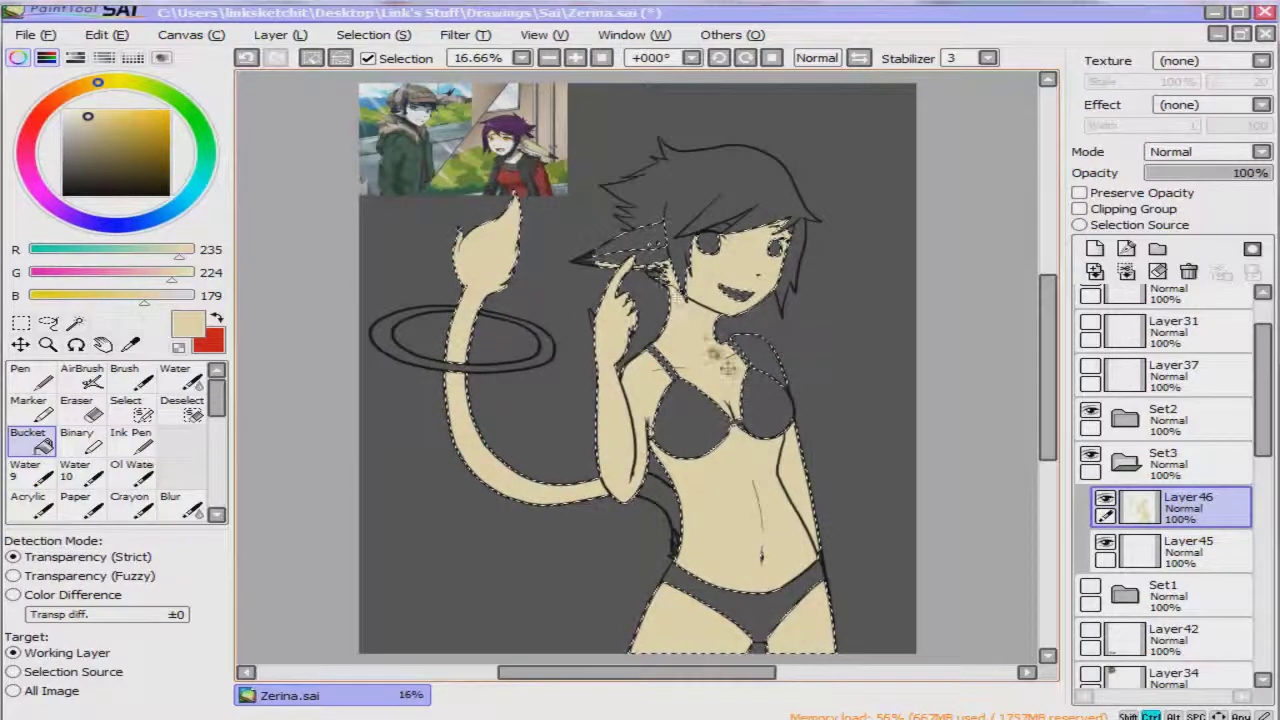
click(640, 250)
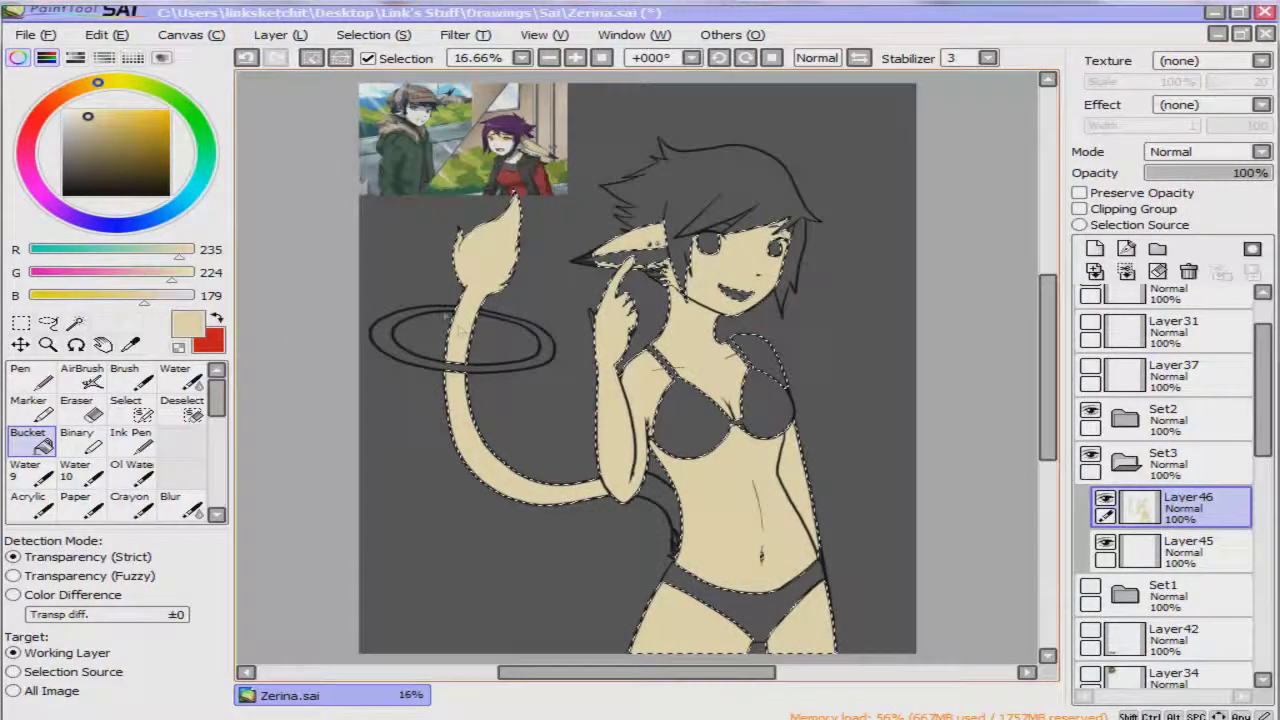
scroll(403, 288, down, 1)
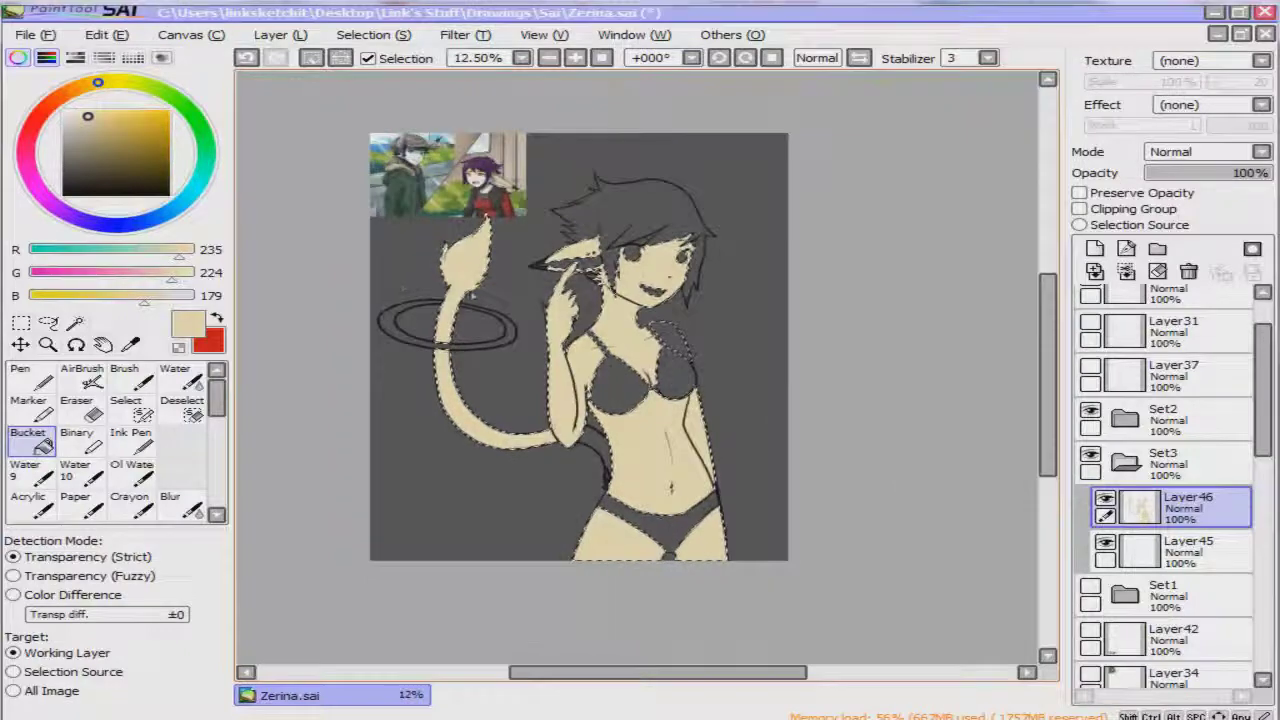
drag(528, 230, 582, 254)
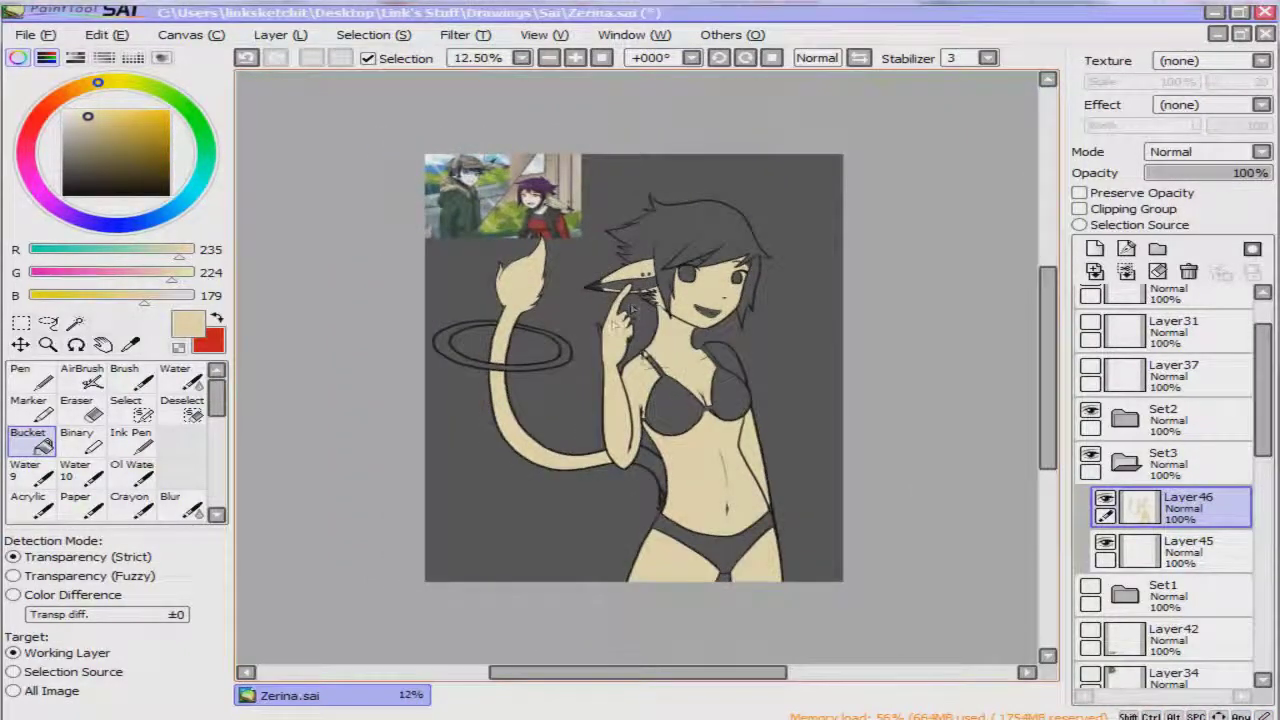
Select the unfilled far shoulder using the Set2 line art, fill it with tan on Layer46 and deselect.
click(1165, 418)
key(w)
click(720, 357)
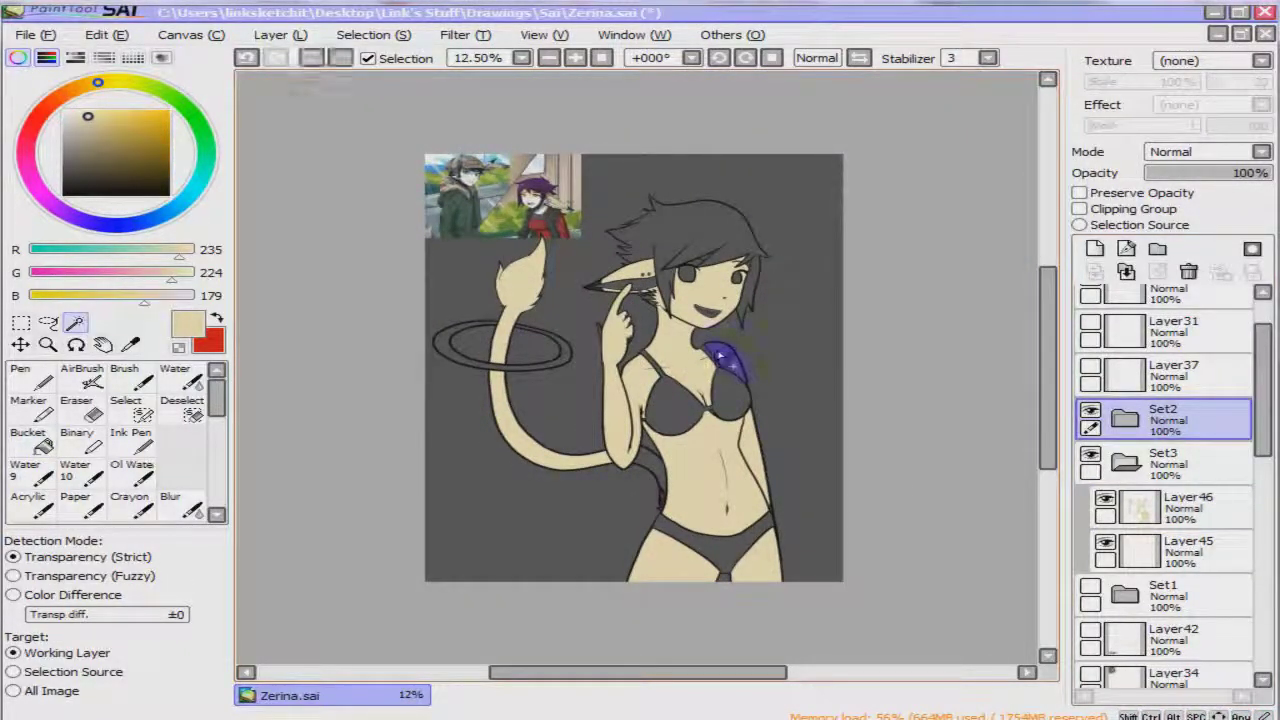
click(1190, 508)
key(g)
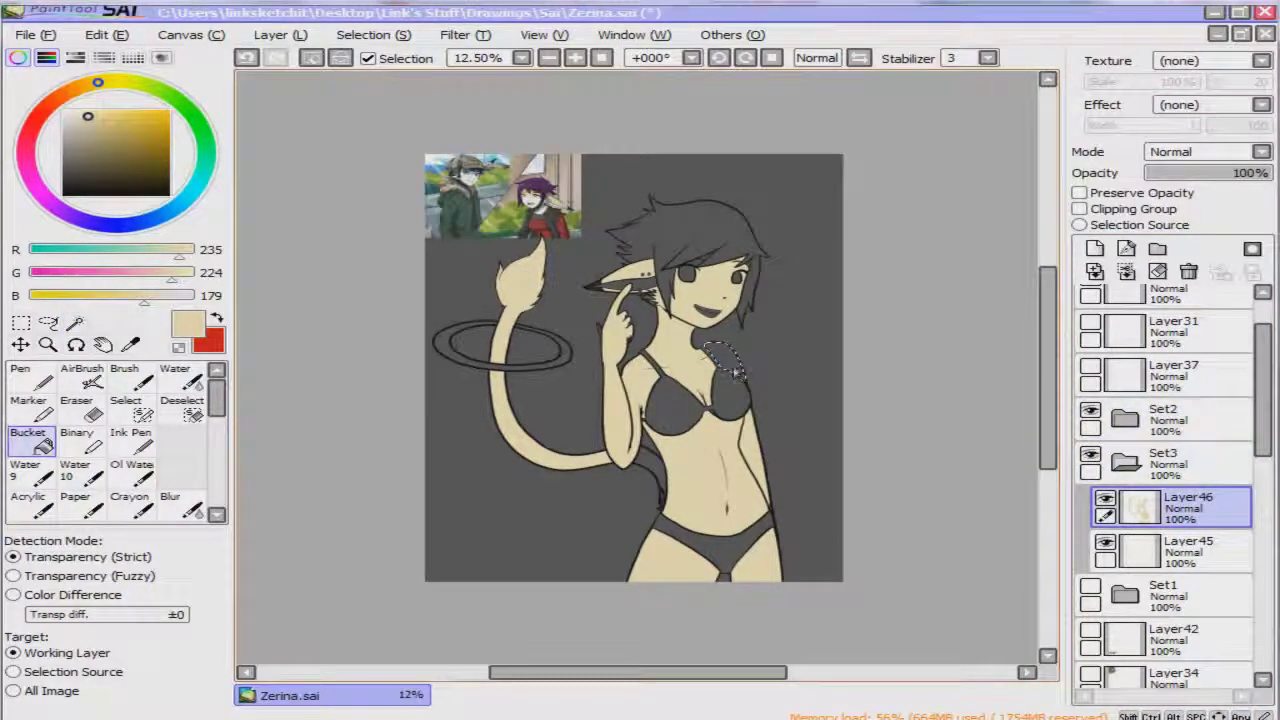
key(ctrl+d)
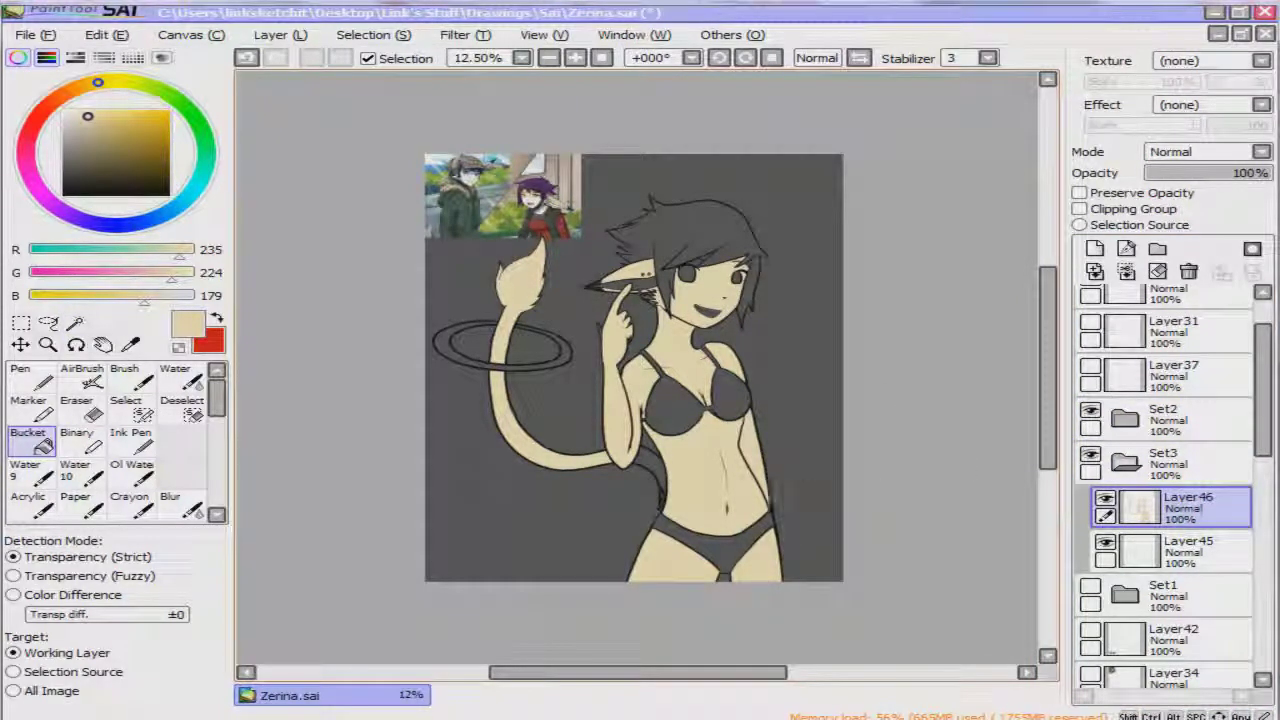
Undo the tan skin fills on Layer46, clear the selection and make the Set2 folder active.
click(1172, 420)
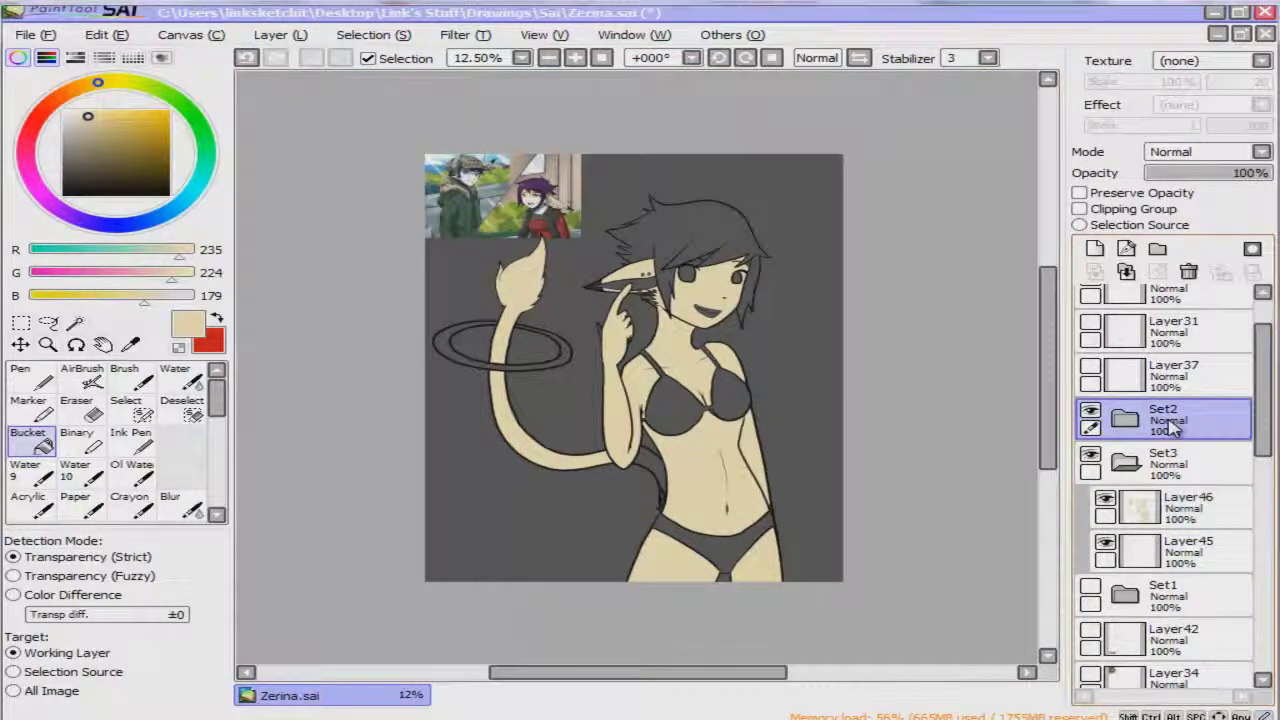
click(1175, 508)
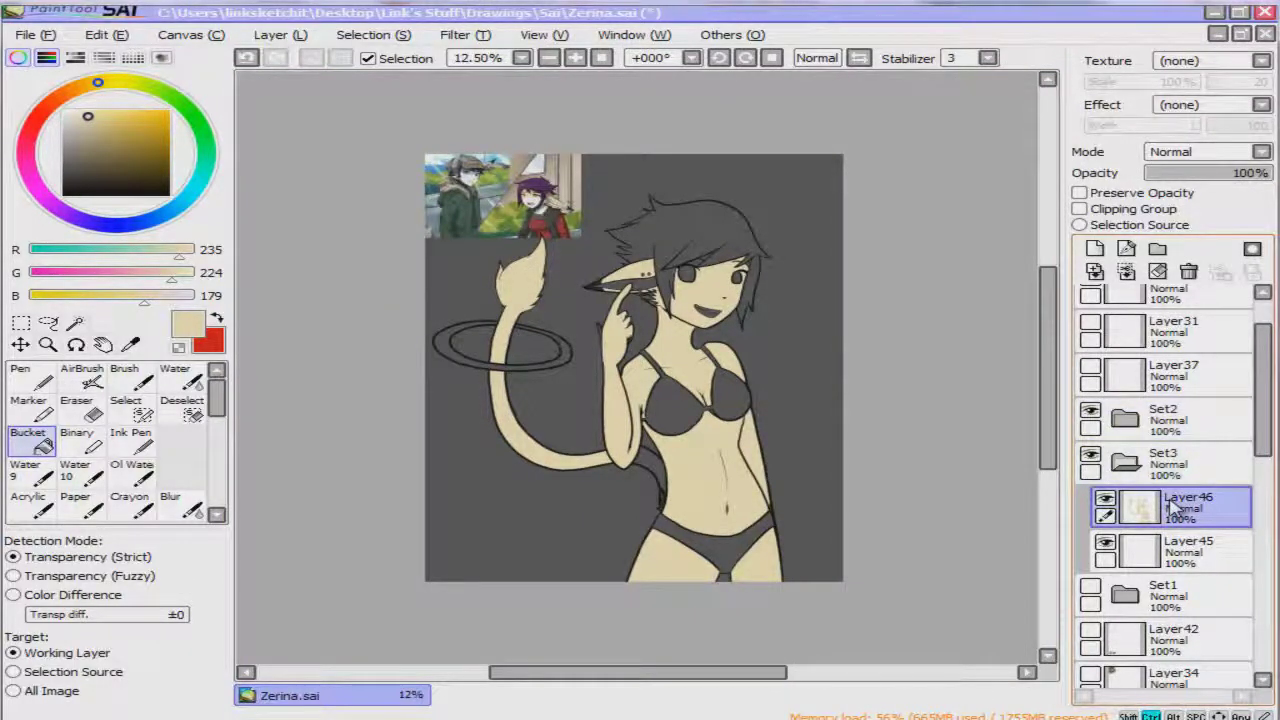
key(ctrl+z)
key(ctrl+z)
key(ctrl+z)
key(ctrl+z)
key(ctrl+z)
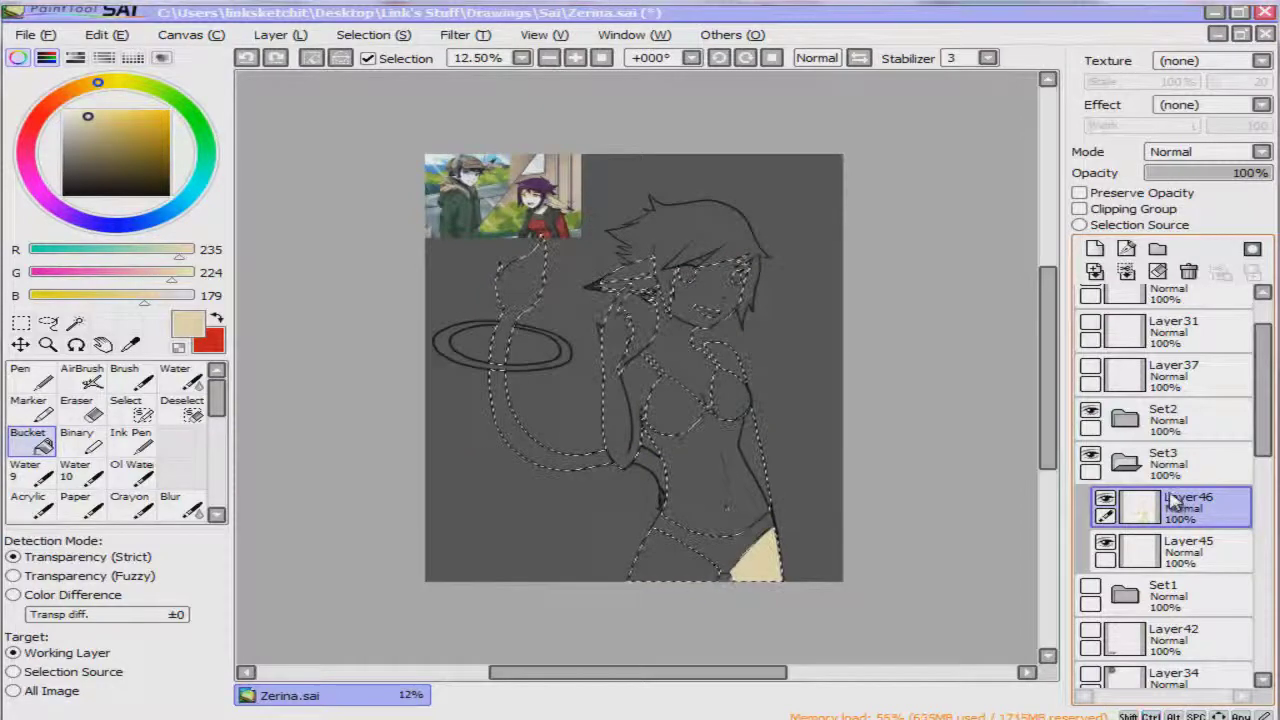
key(ctrl+d)
click(1165, 420)
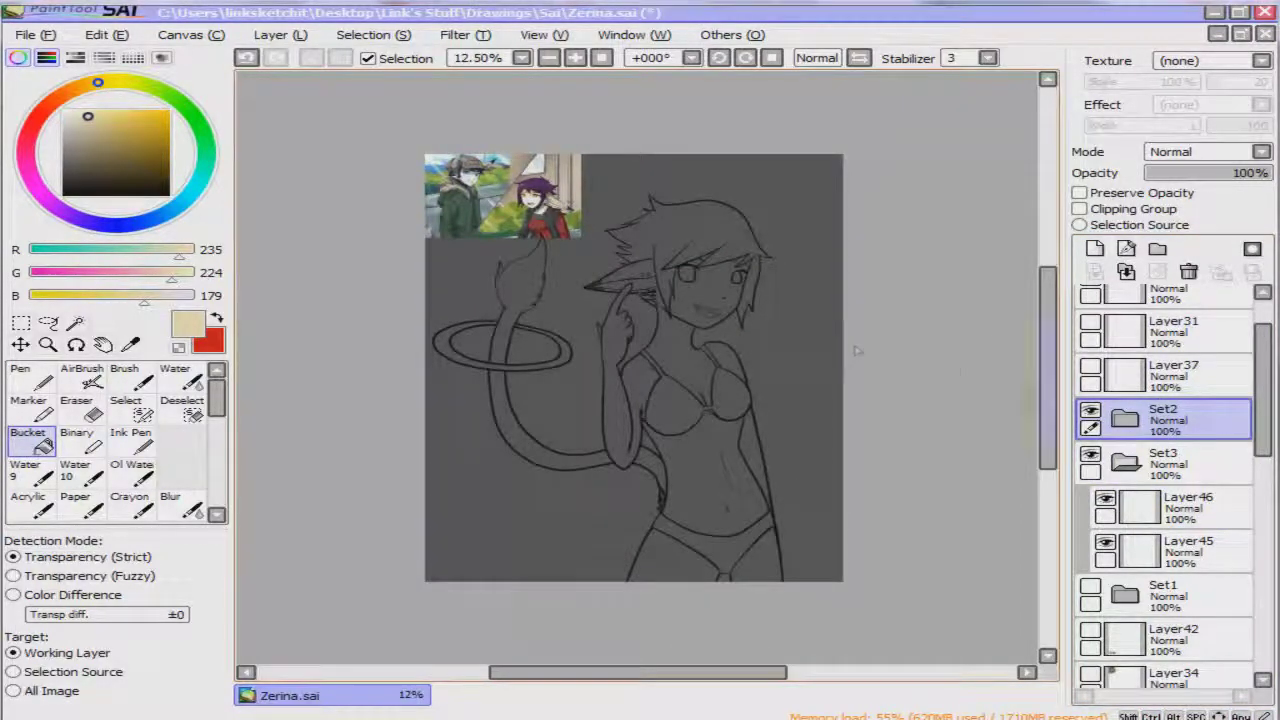
Select the empty background around the character, including the gaps enclosed by the arm and tail ring, using the Set2 line art.
key(w)
click(776, 345)
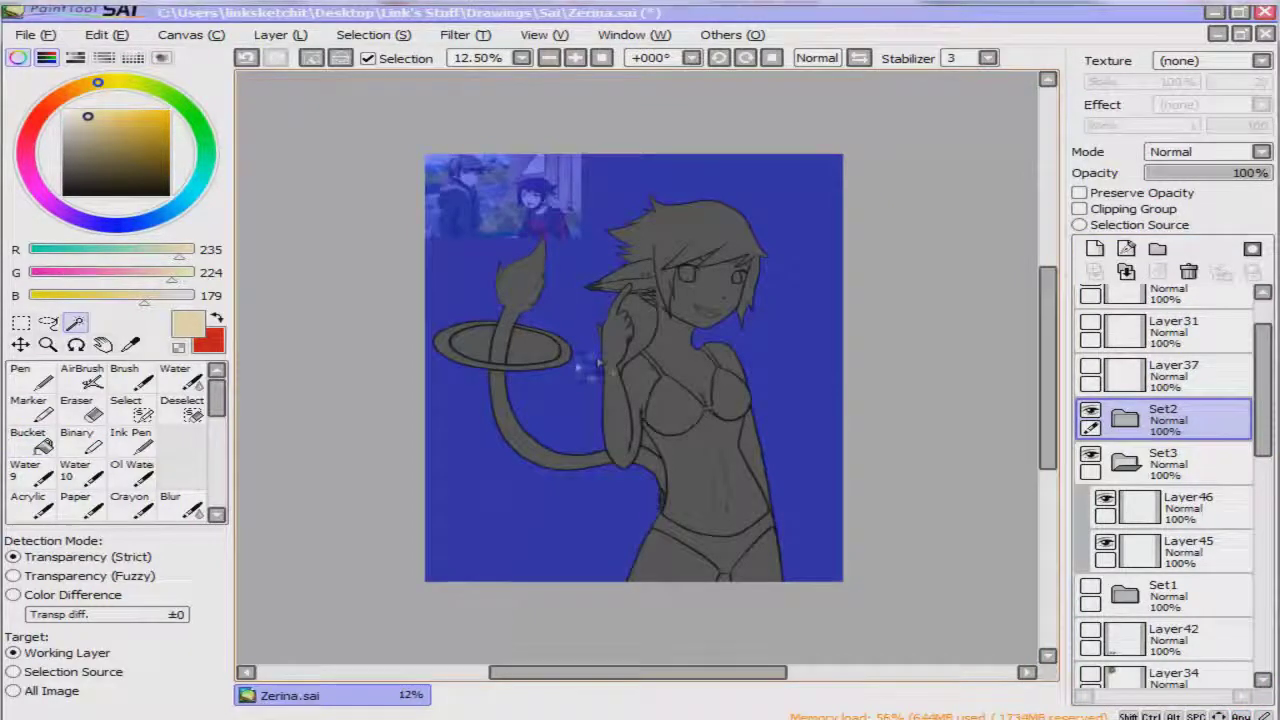
shift+click(640, 332)
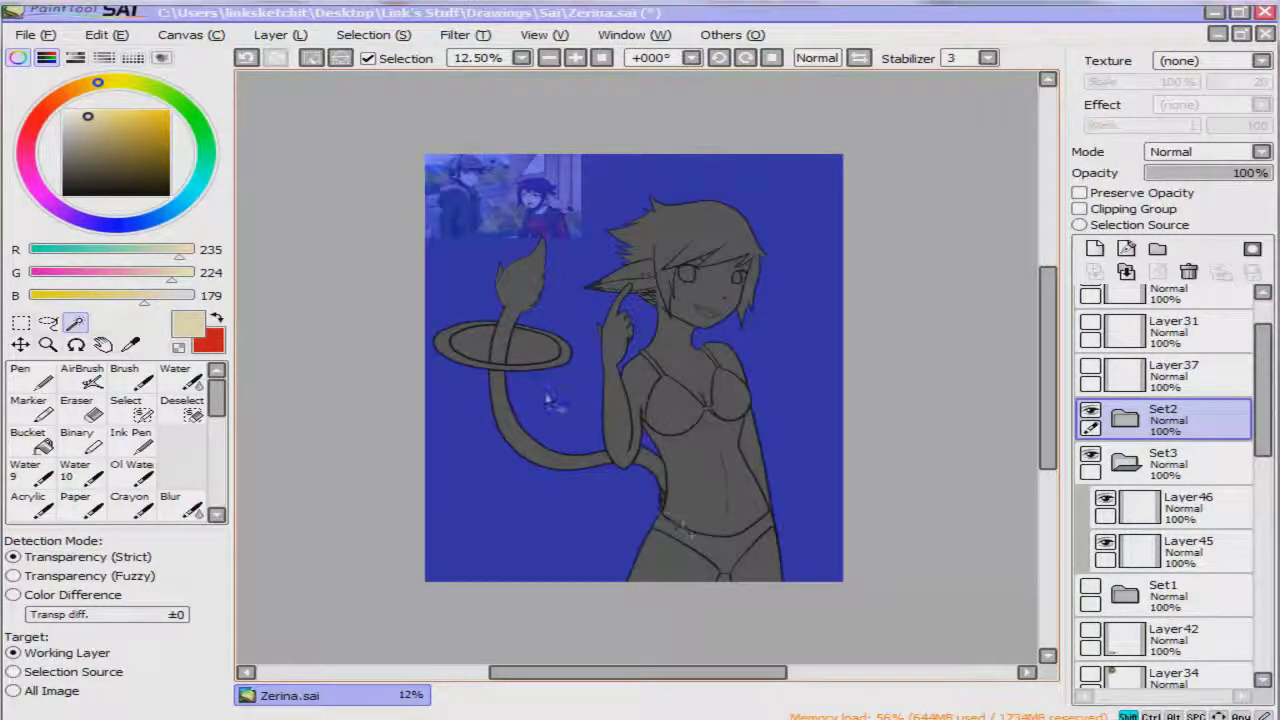
shift+click(535, 355)
scroll(490, 280, up, 3)
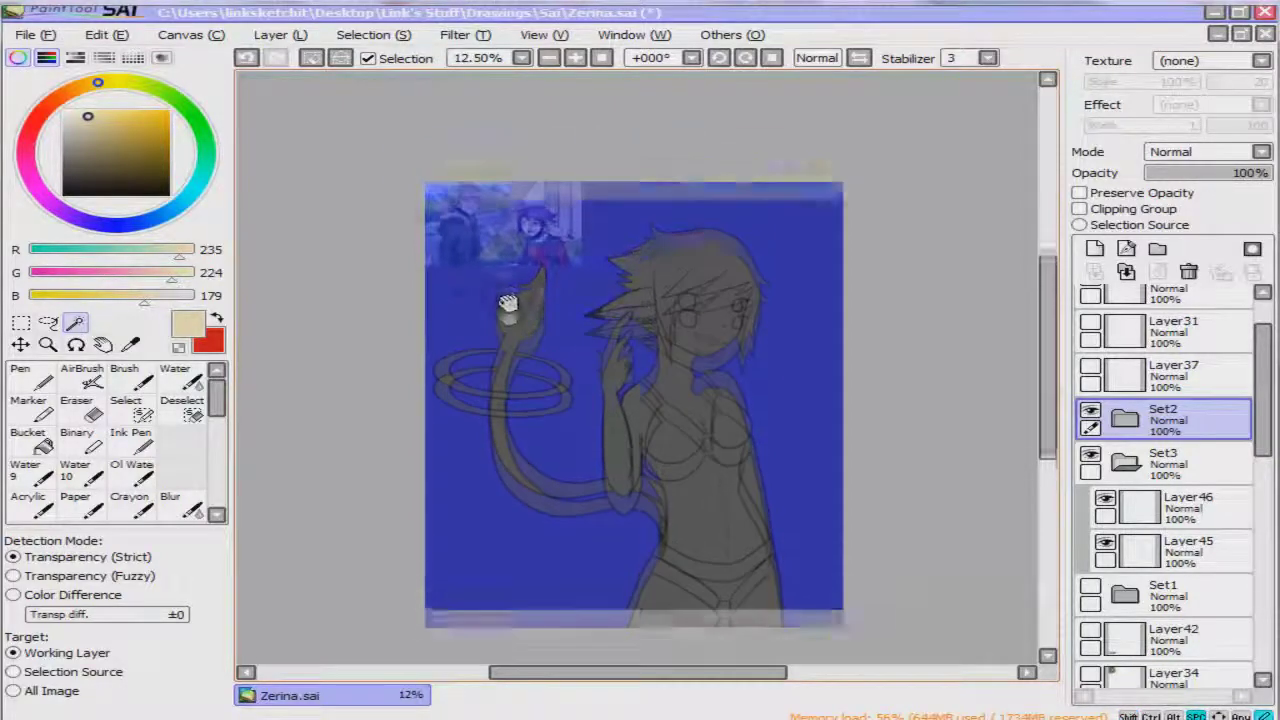
Invert the selection, fill the whole character silhouette with the tan colour on Layer46 and deselect.
click(1170, 508)
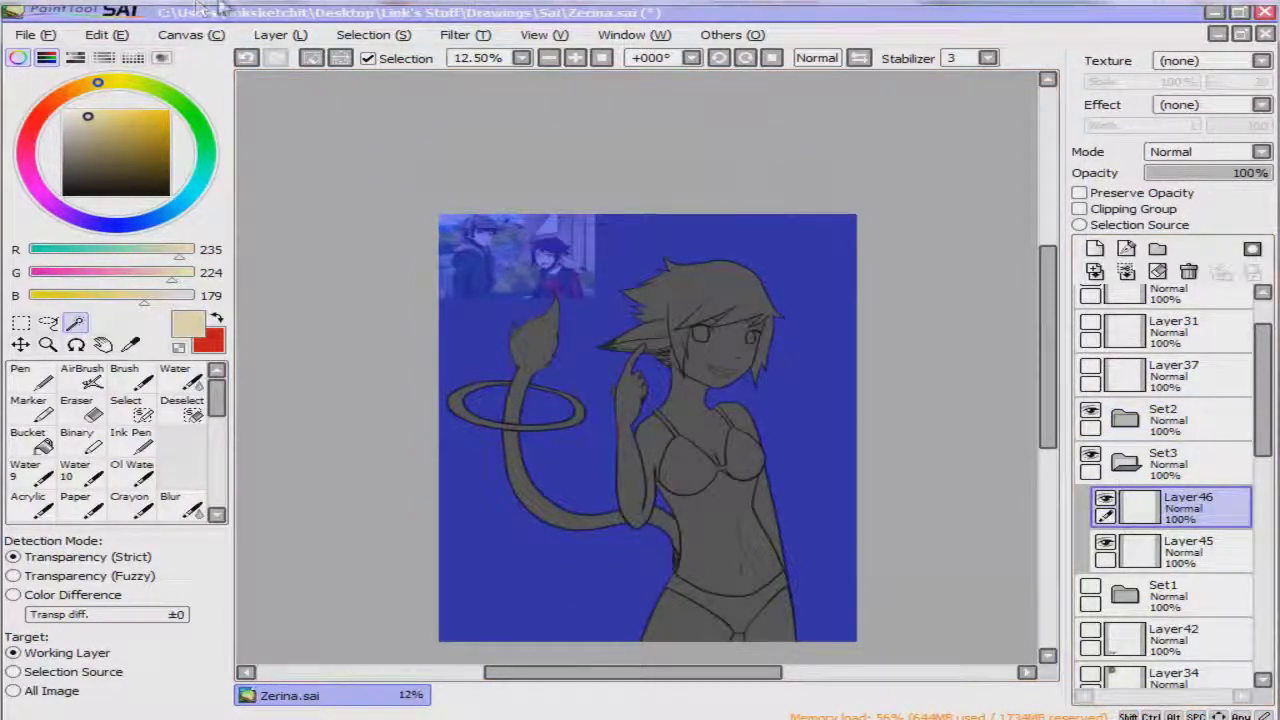
click(29, 440)
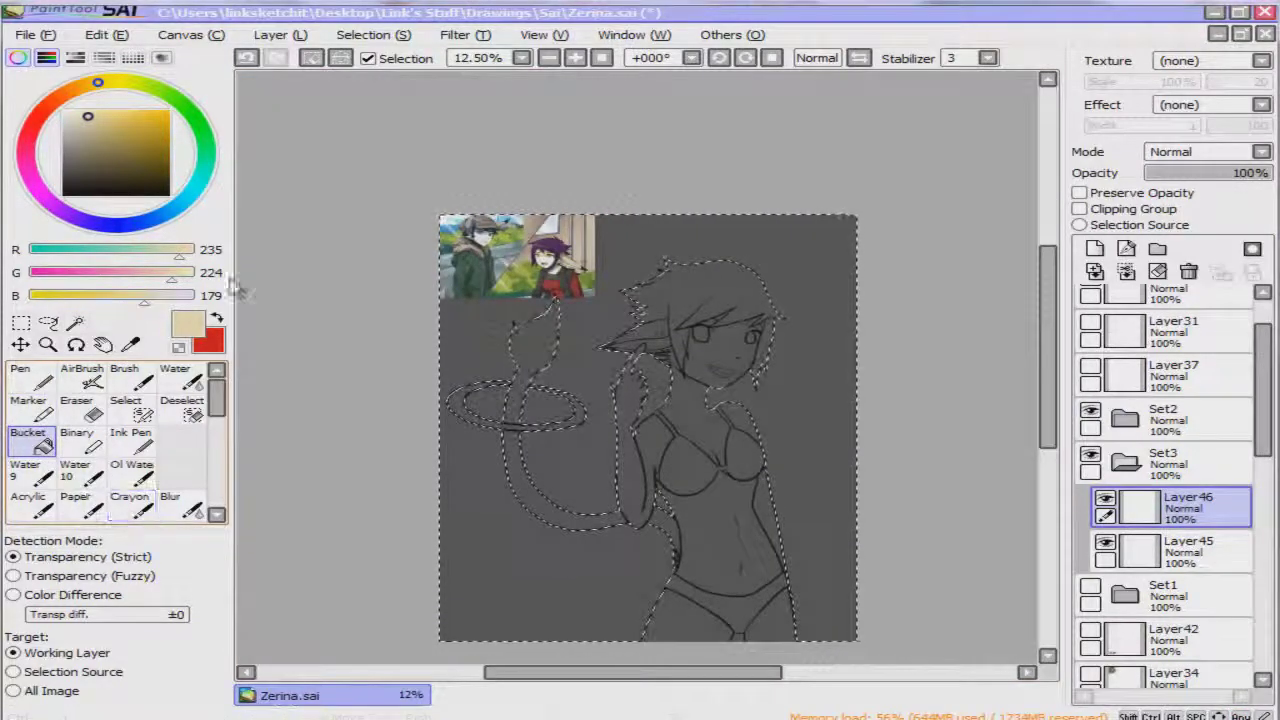
click(371, 34)
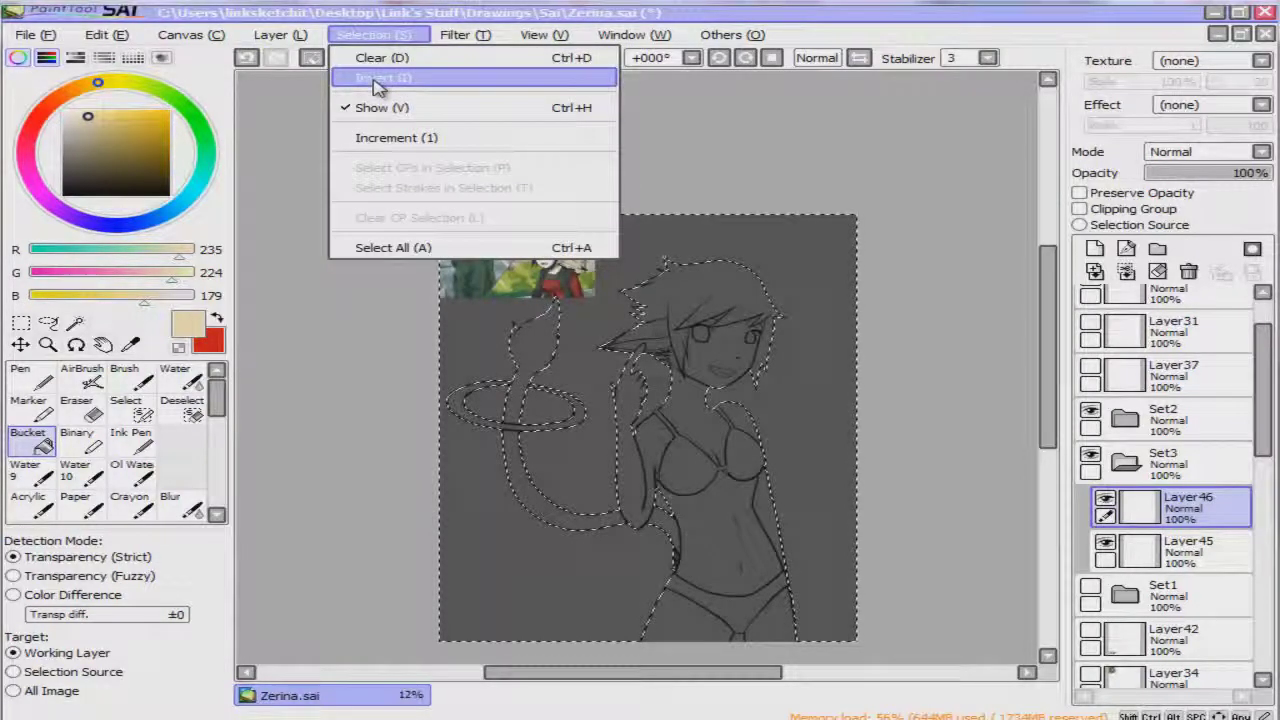
click(383, 77)
click(712, 294)
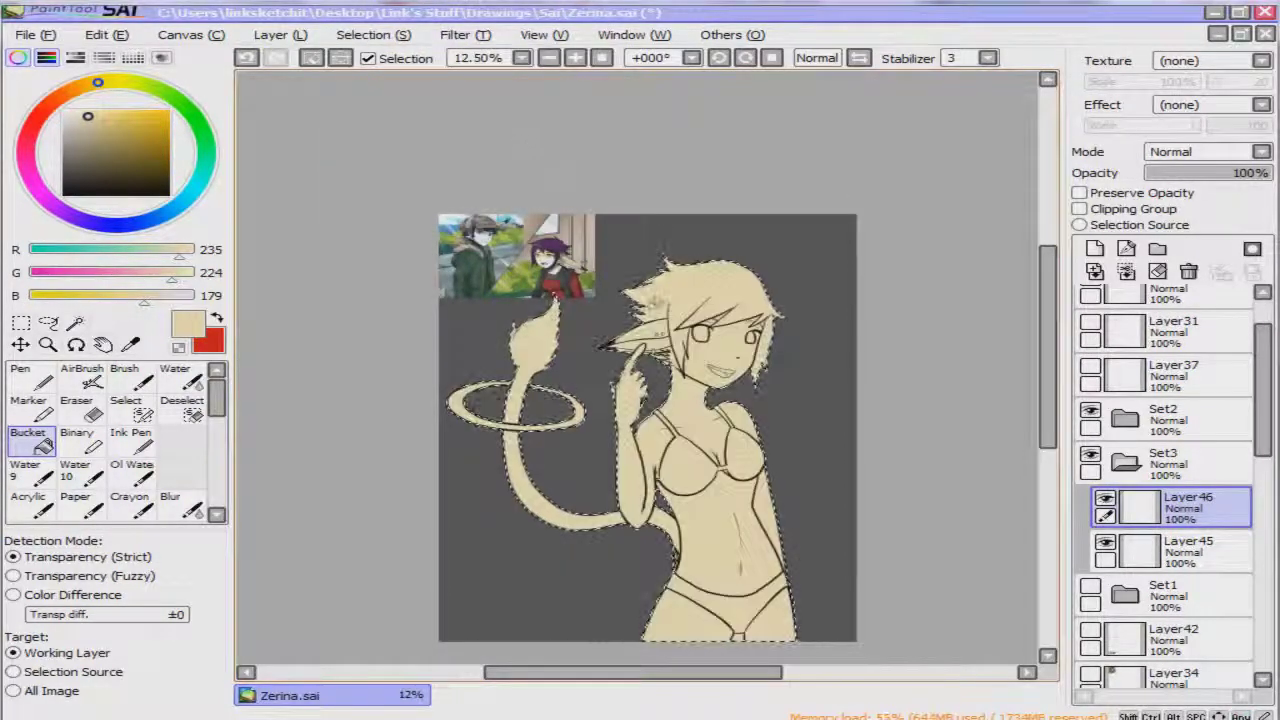
key(ctrl+d)
Add a new layer above Layer46 and select all the hair areas with the Magic Wand using the Set2 line art.
drag(730, 363, 696, 277)
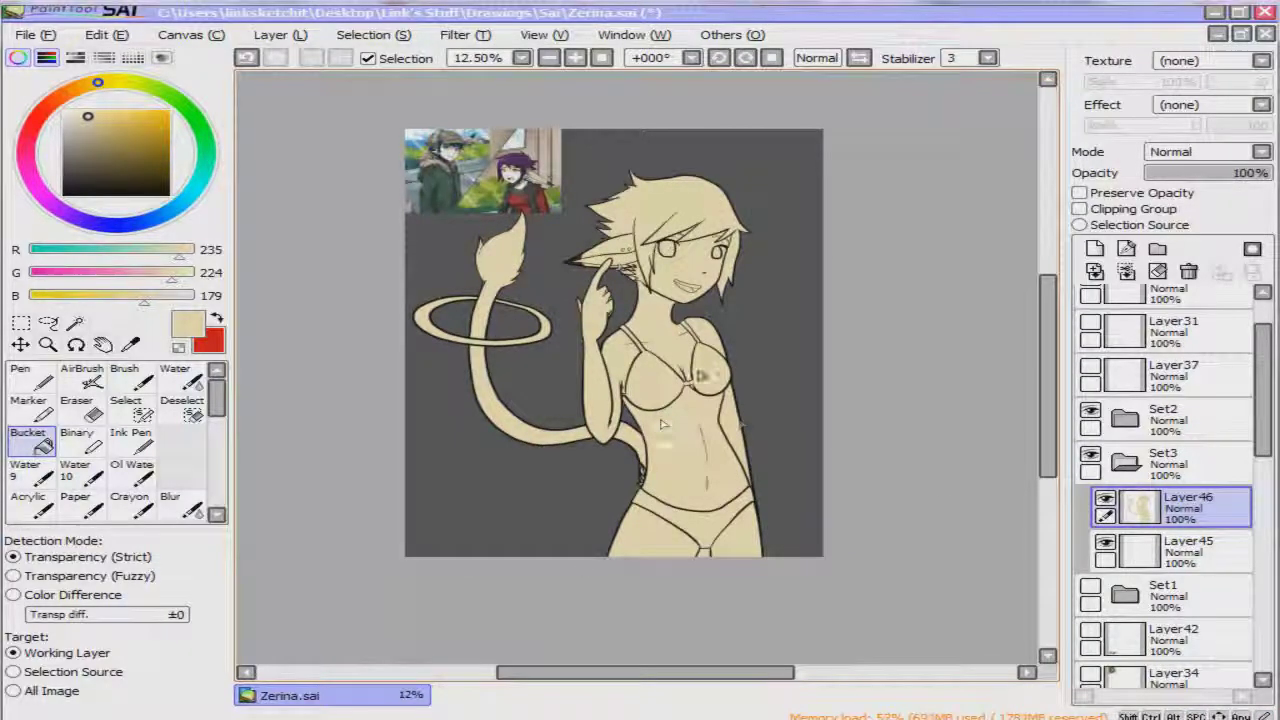
drag(763, 278, 847, 314)
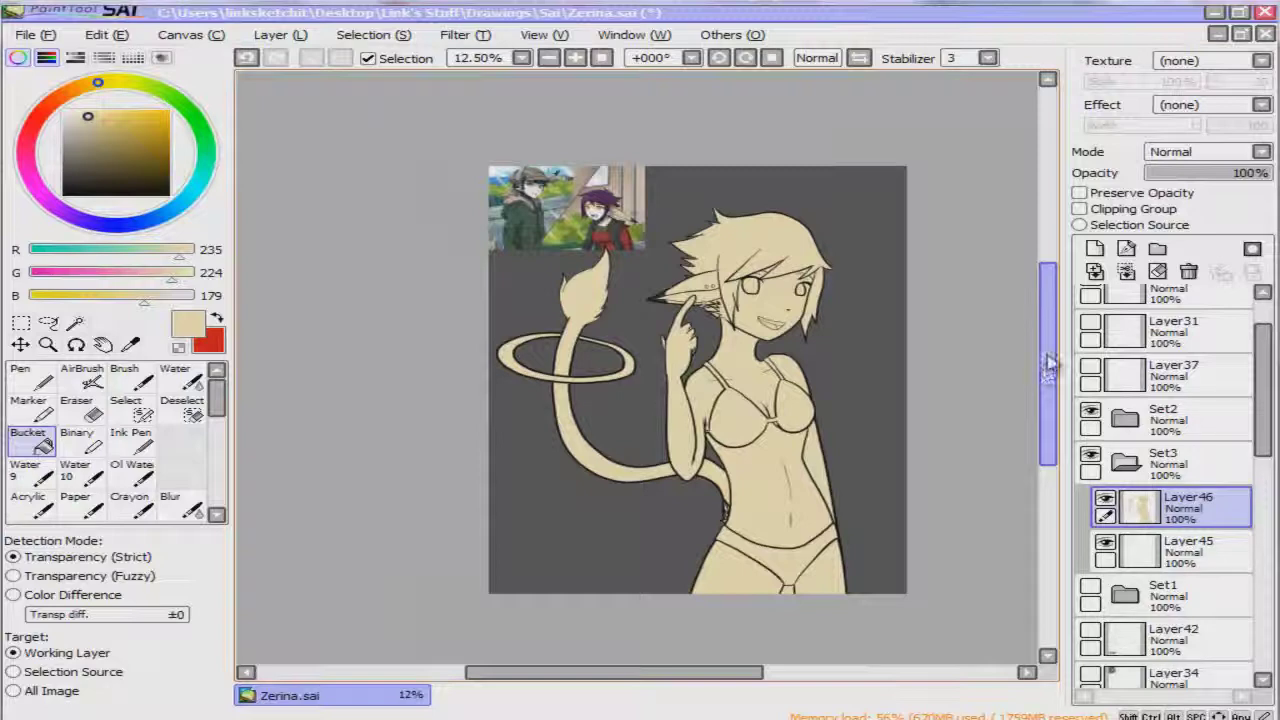
click(1165, 418)
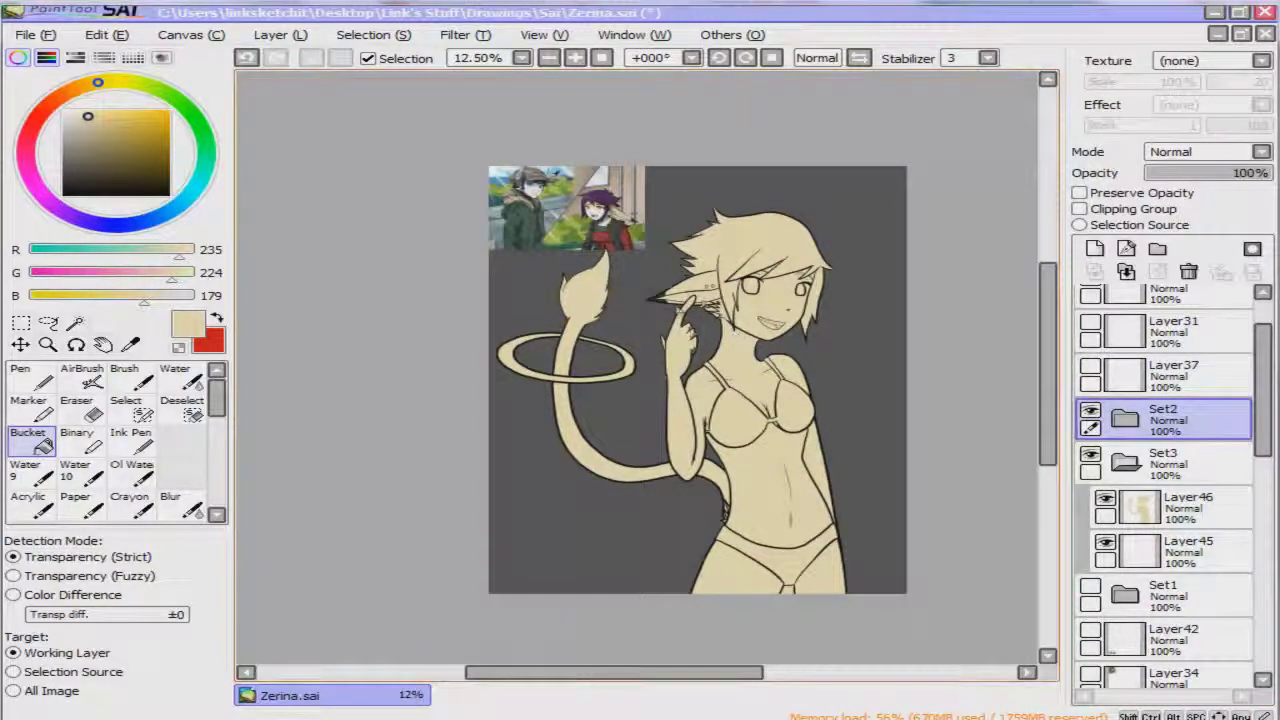
click(1225, 515)
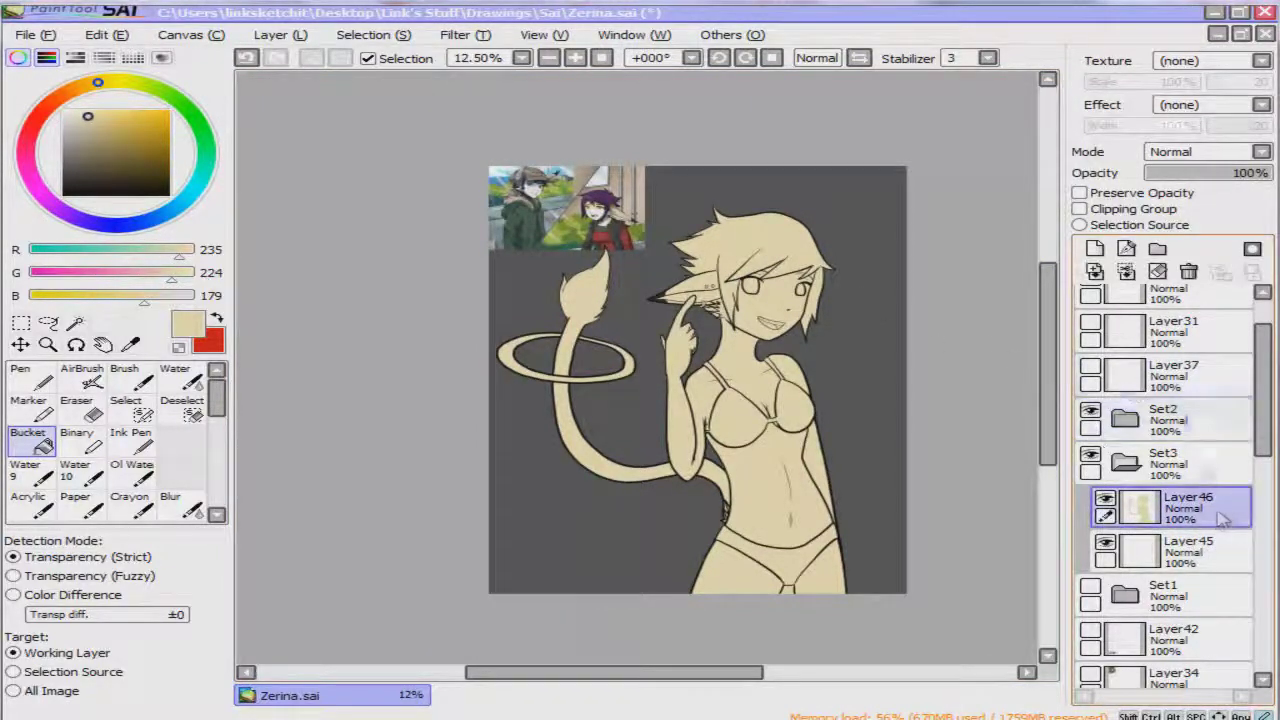
click(1102, 252)
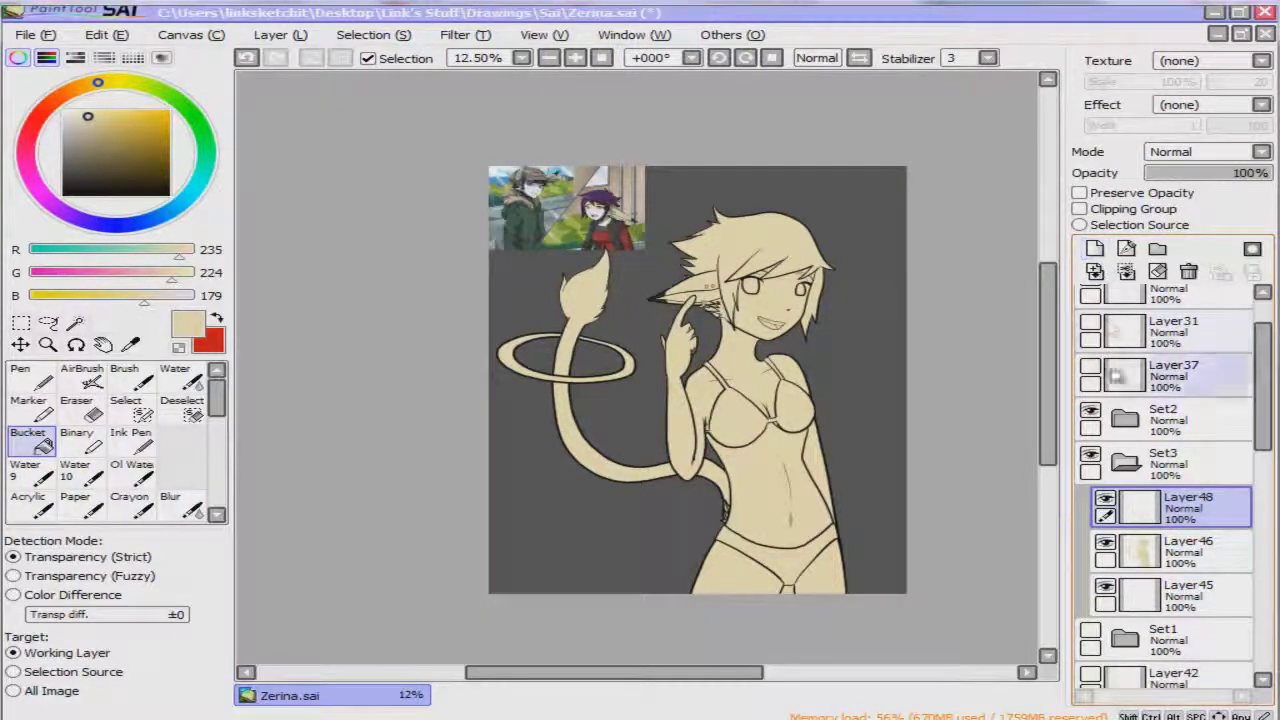
click(1188, 422)
key(w)
click(783, 249)
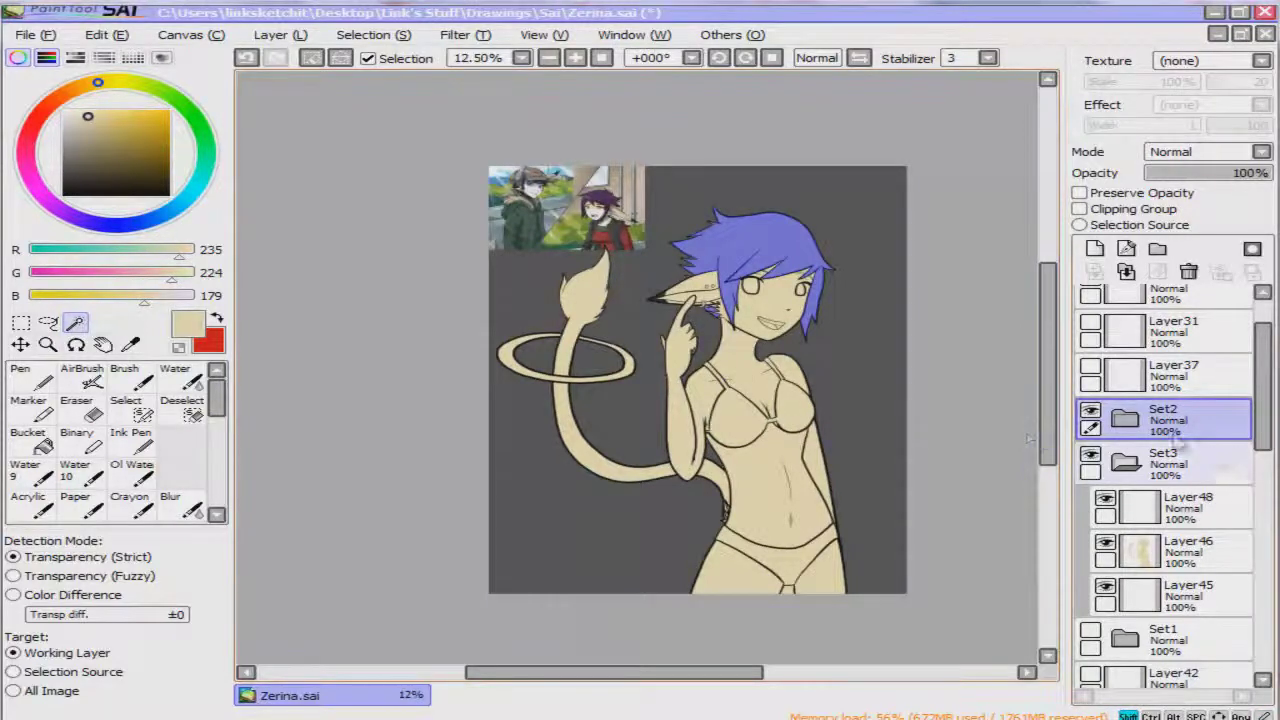
Sample the dark purple (R 73, G 35, B 82) from the reference hair, fill the selected hair on the new layer and deselect.
click(1190, 508)
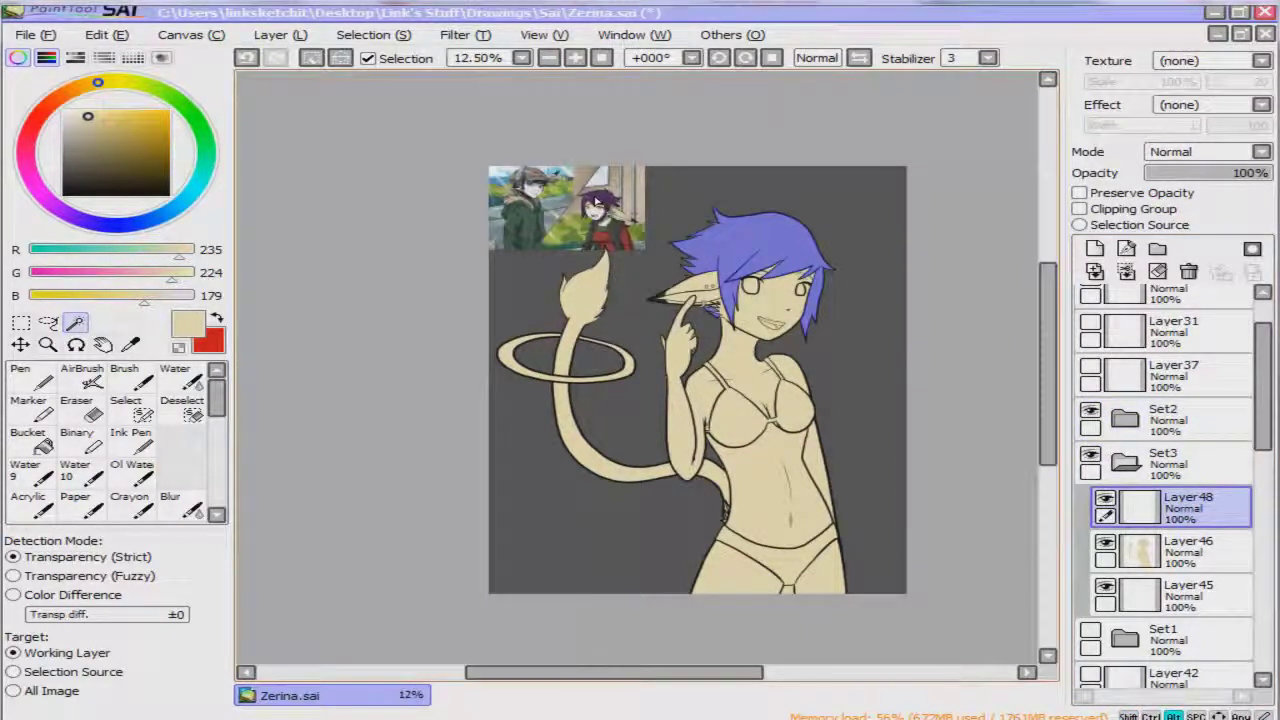
click(1237, 541)
click(1232, 517)
key(g)
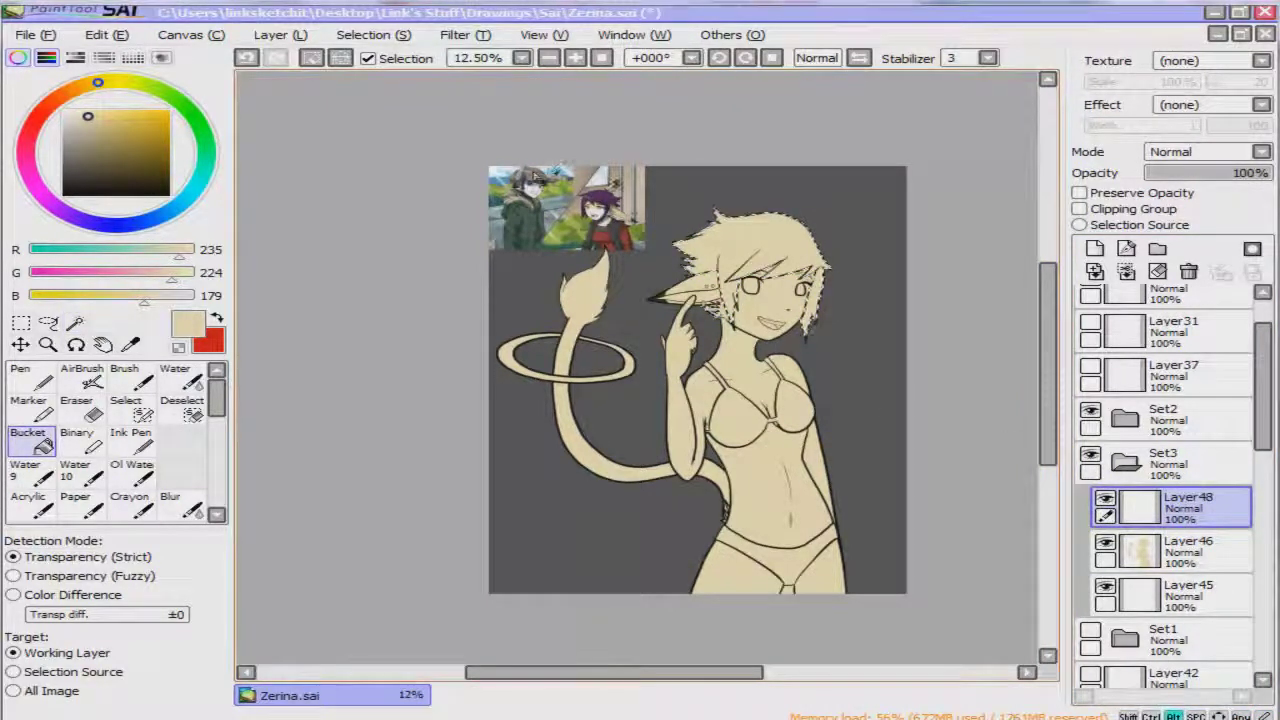
alt+click(612, 190)
click(760, 248)
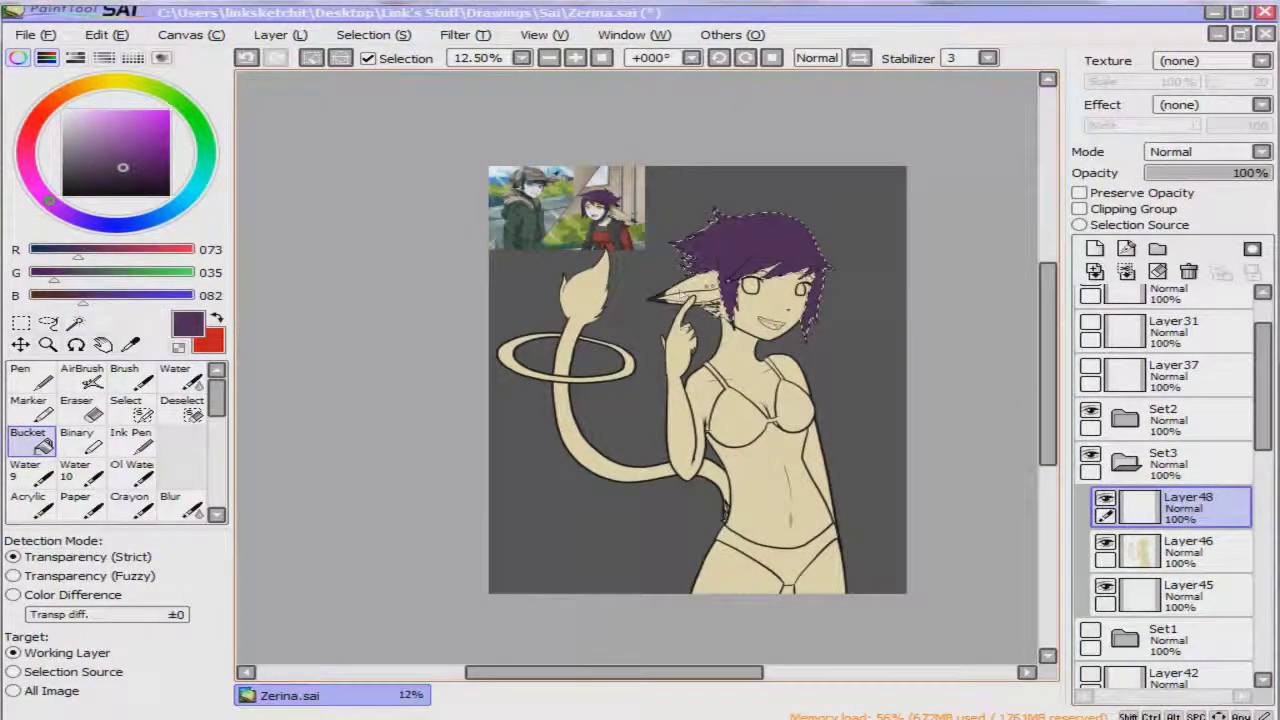
key(ctrl+d)
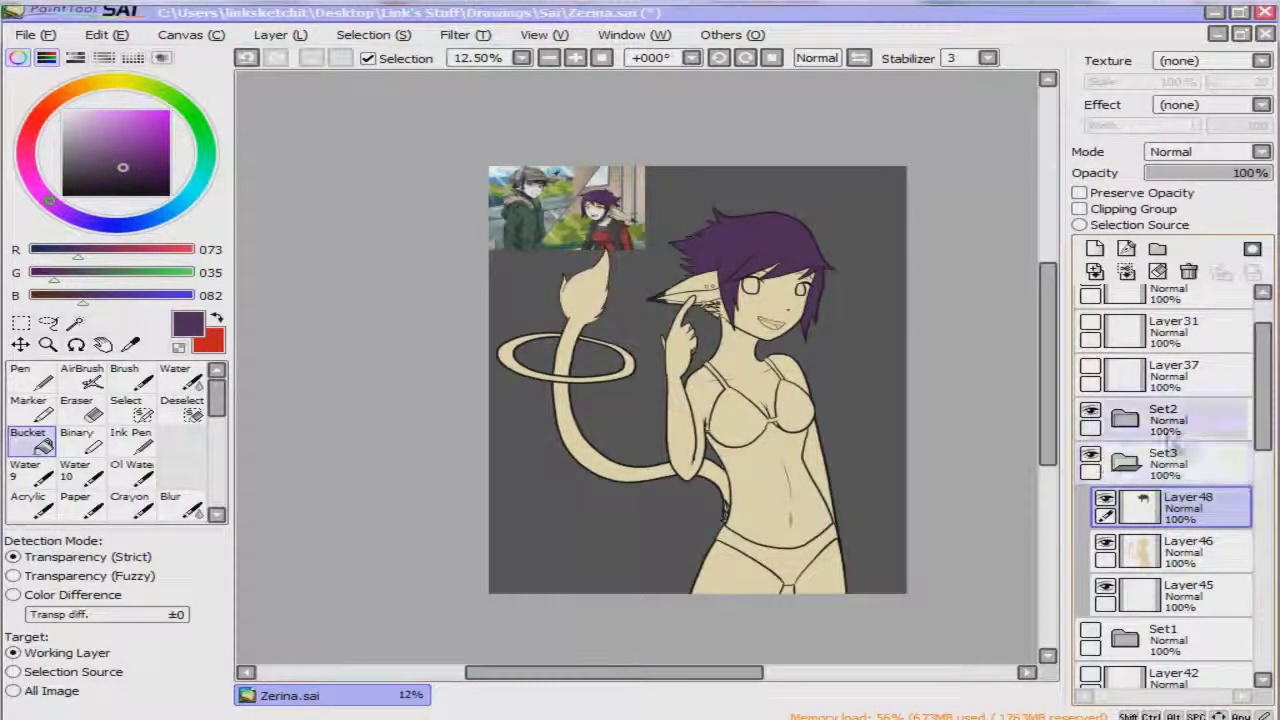
Select the bikini top, straps and bottoms using the Set2 line art and add a new layer above the hair colour layer.
click(1162, 430)
key(w)
click(790, 426)
click(778, 548)
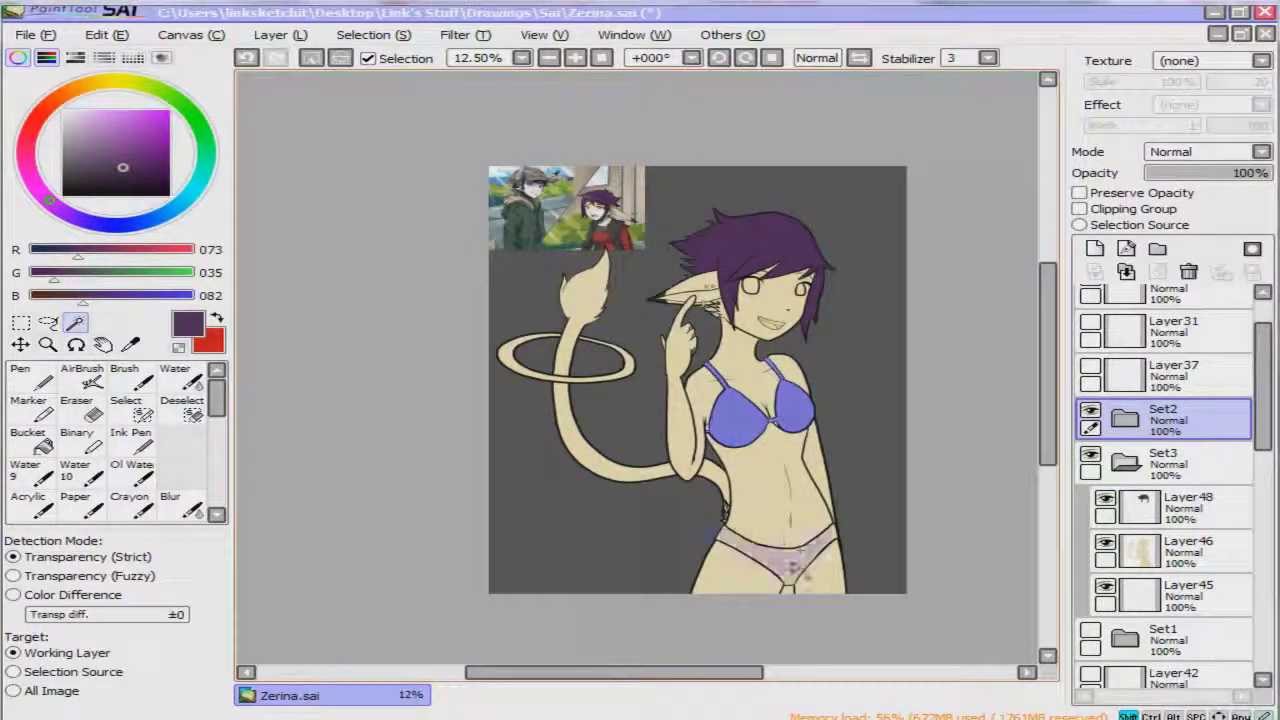
click(1185, 506)
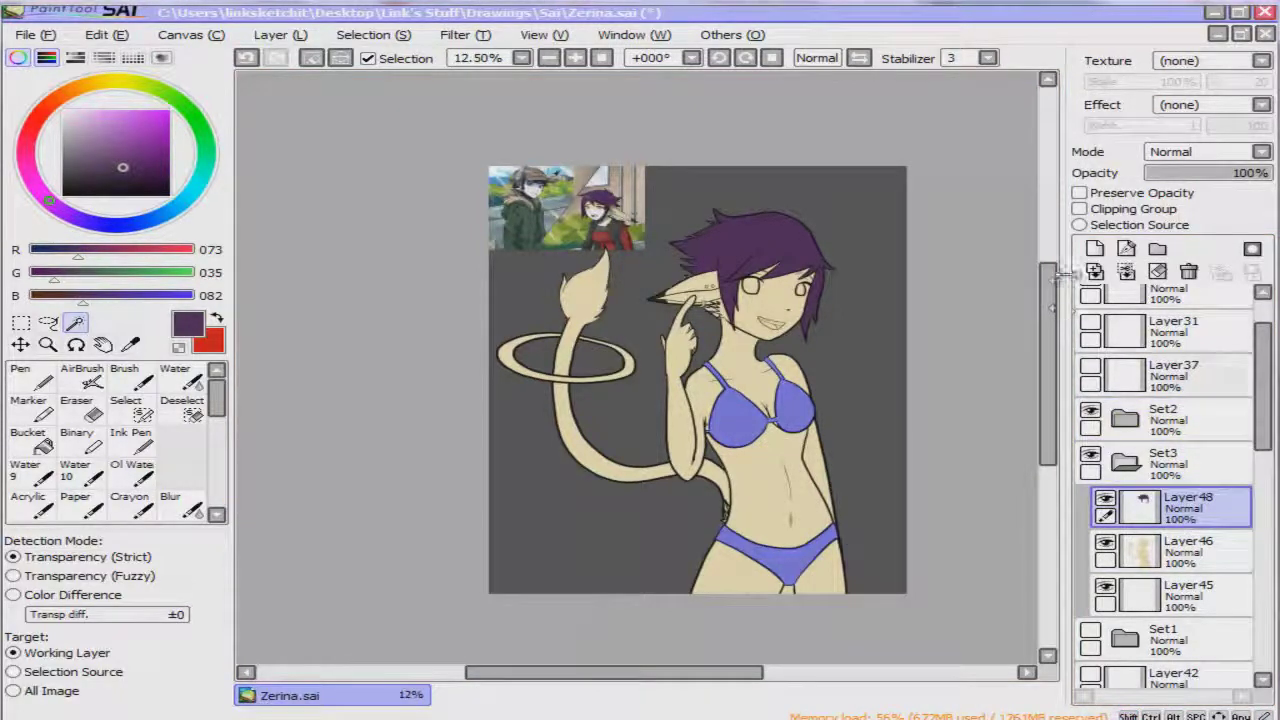
click(1094, 249)
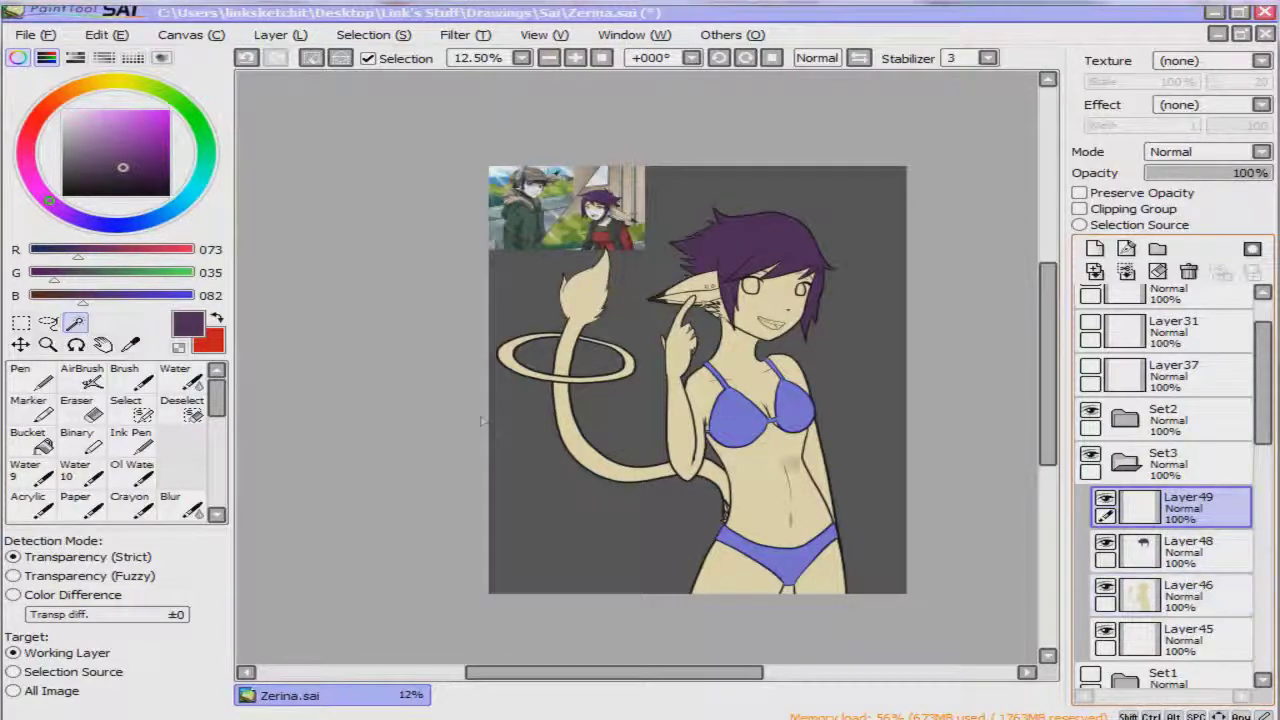
Fill the selected bikini areas with red (R 207, G 13, B 14) on the new top layer and deselect.
click(214, 318)
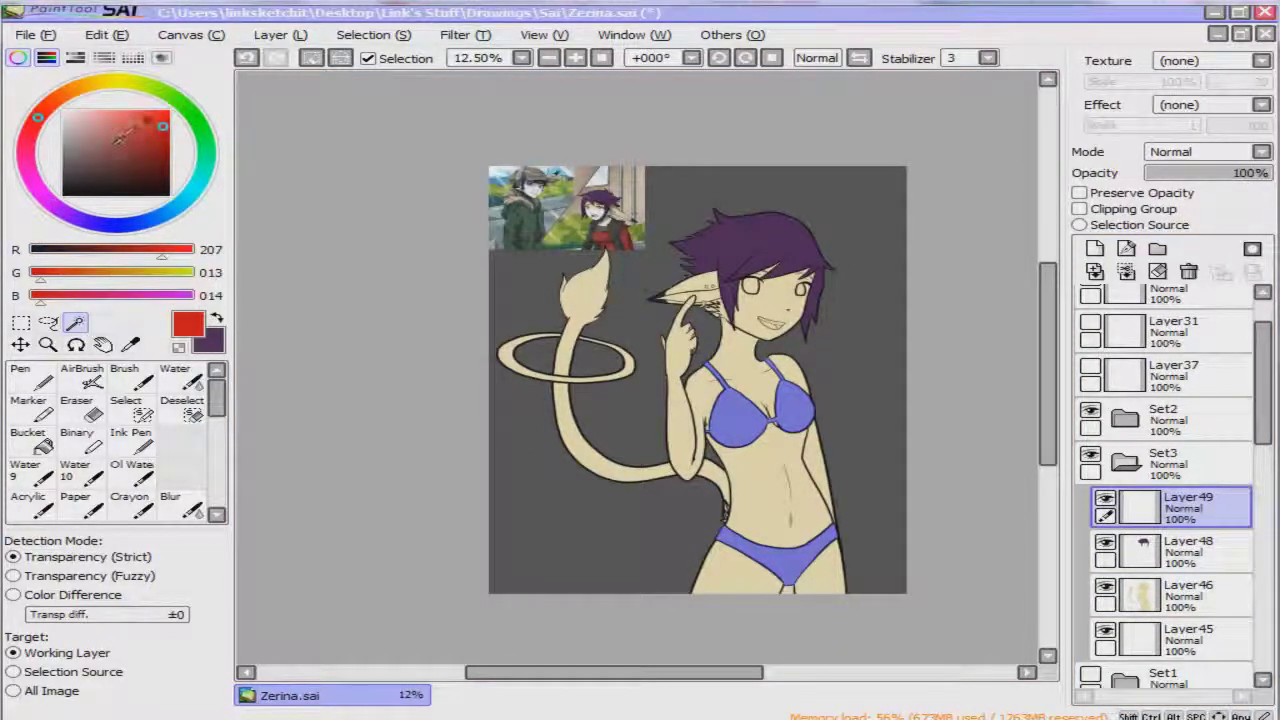
key(g)
click(746, 439)
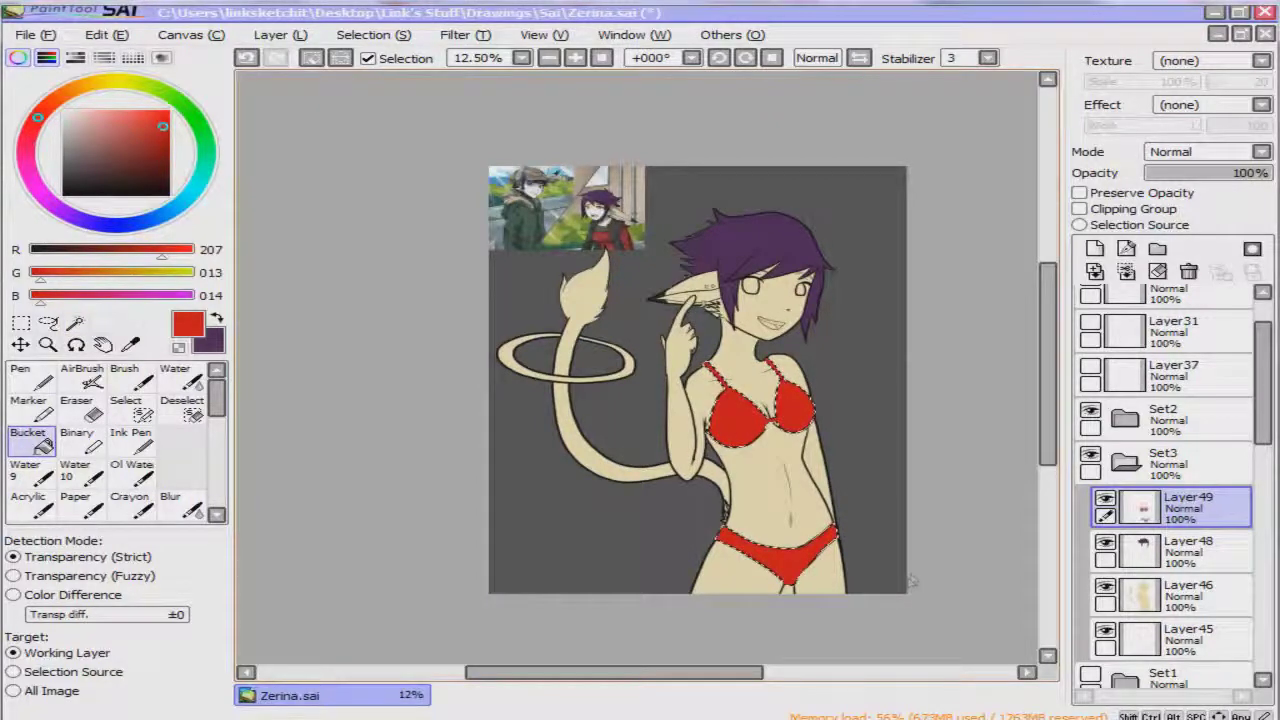
key(ctrl+d)
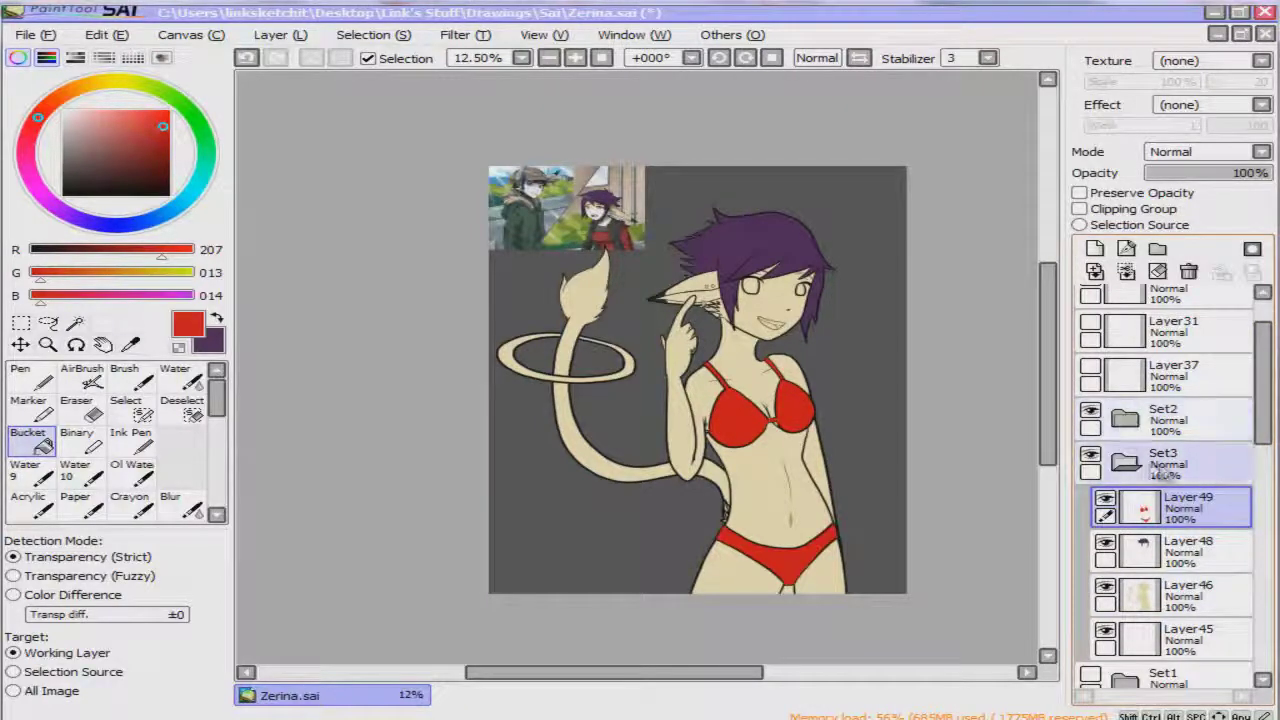
Delete the red bikini colour layer and the purple hair colour layer from the Set3 folder.
scroll(1190, 468, down, 4)
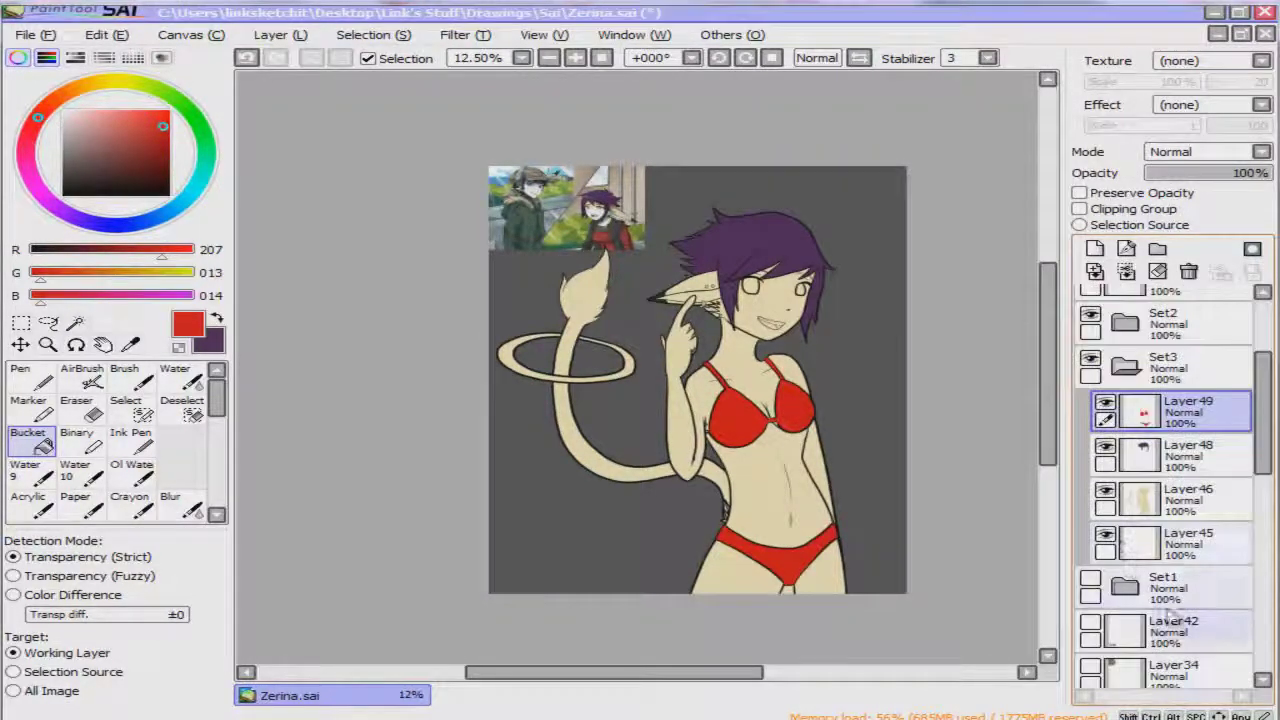
scroll(1160, 568, up, 2)
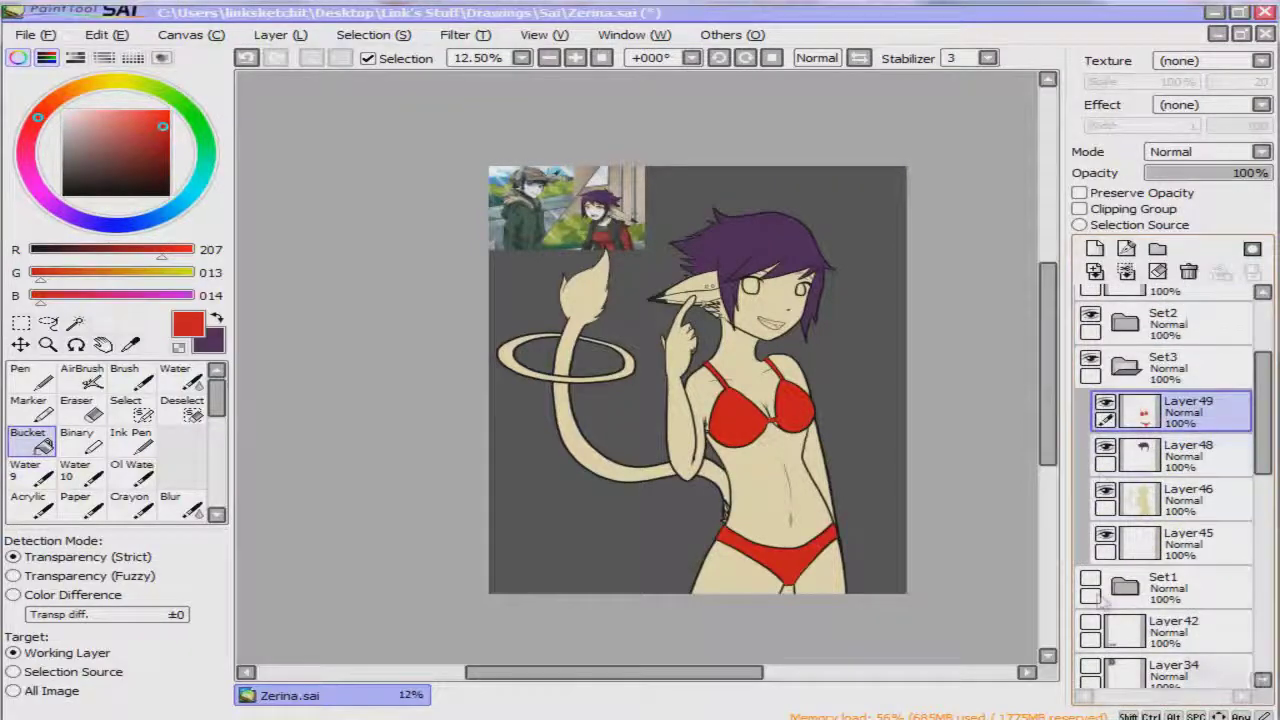
scroll(1126, 570, up, 4)
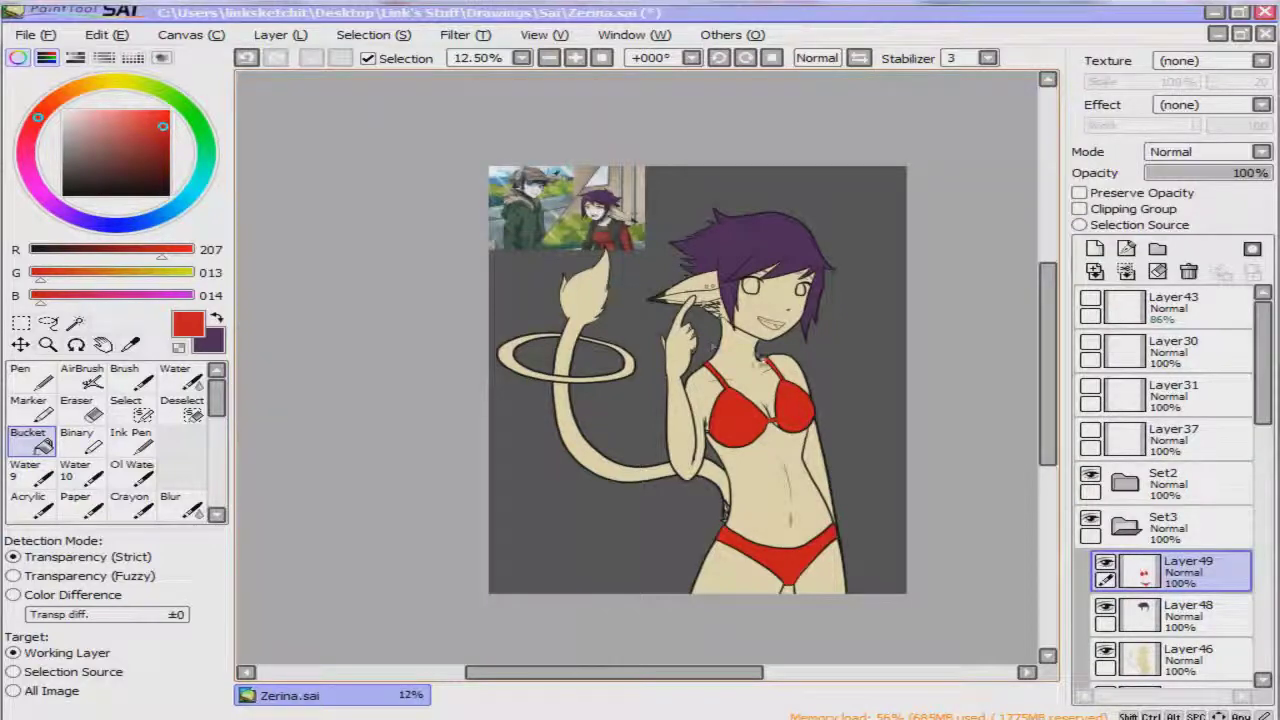
scroll(1150, 533, down, 3)
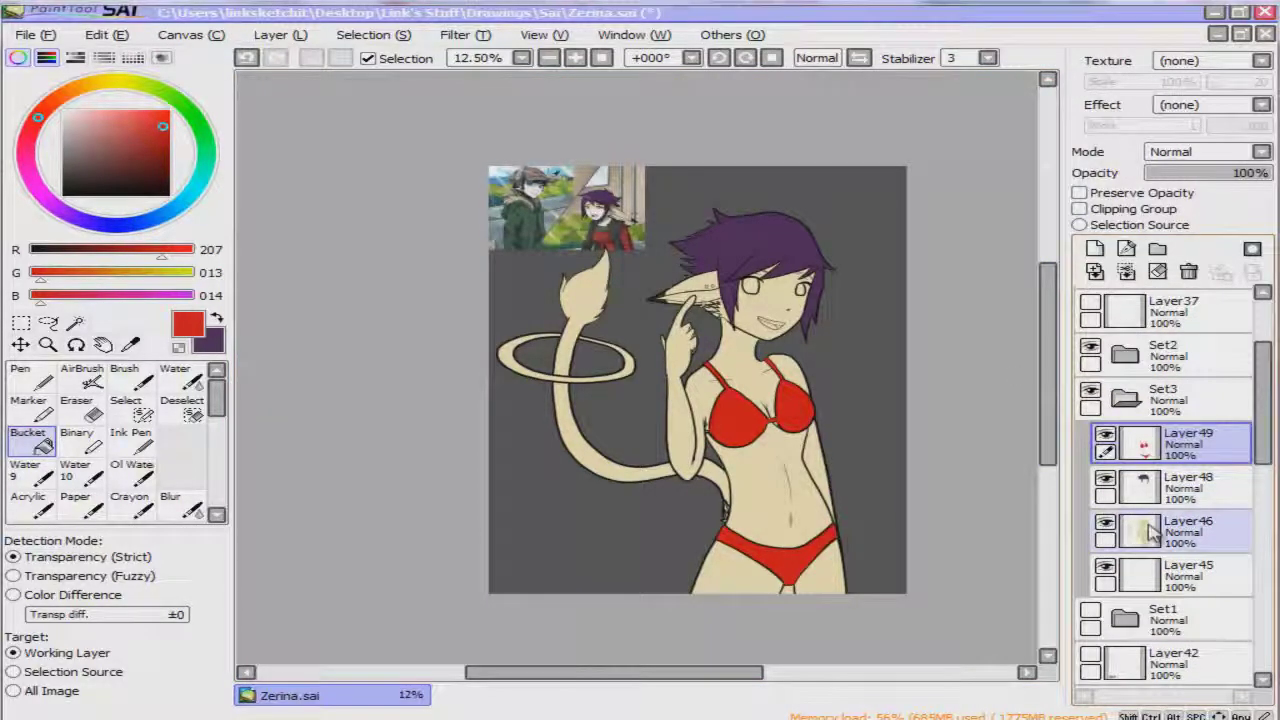
click(1188, 272)
click(1188, 272)
click(1187, 278)
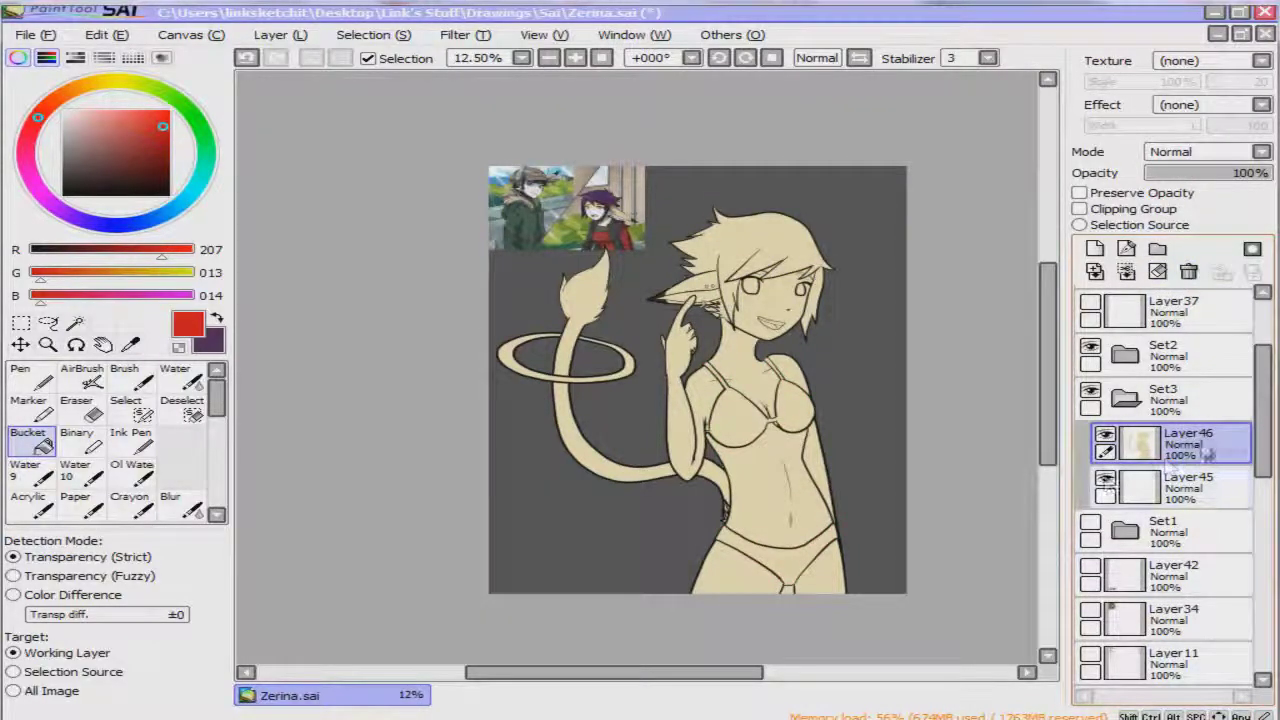
Add a new layer between Layer45 and Layer46 in the Set3 folder.
click(1160, 490)
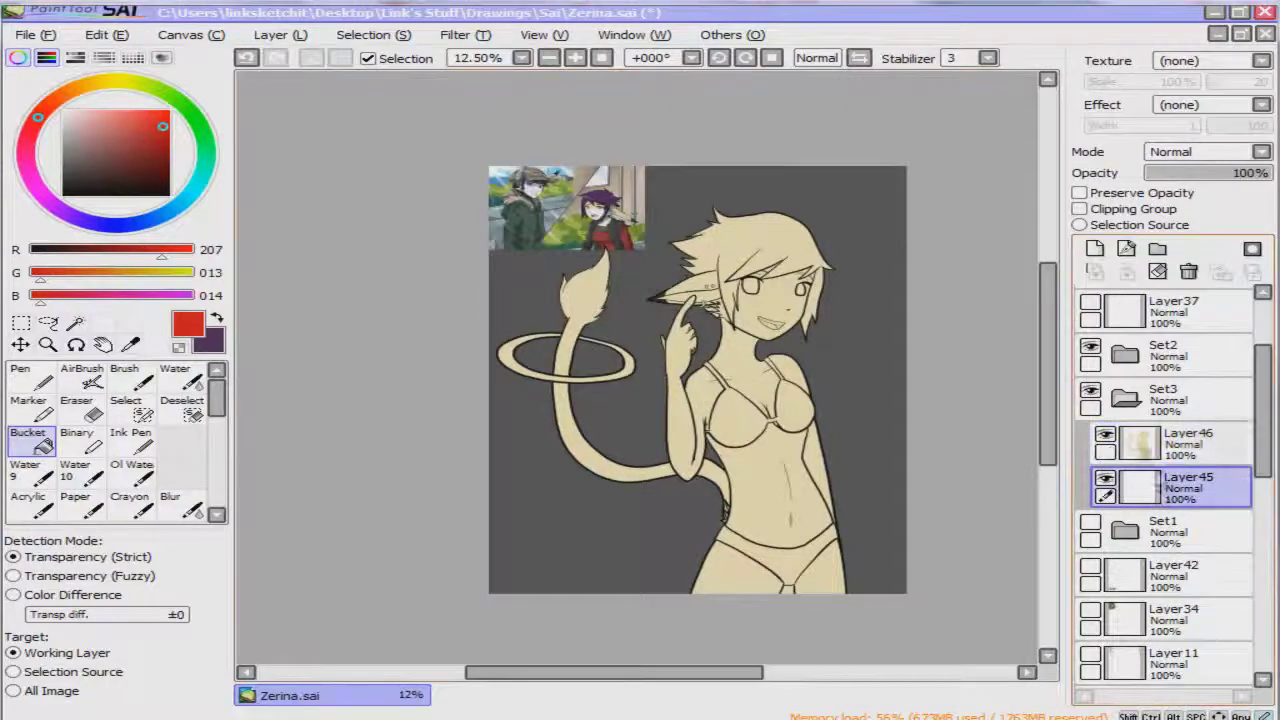
click(1094, 249)
key(w)
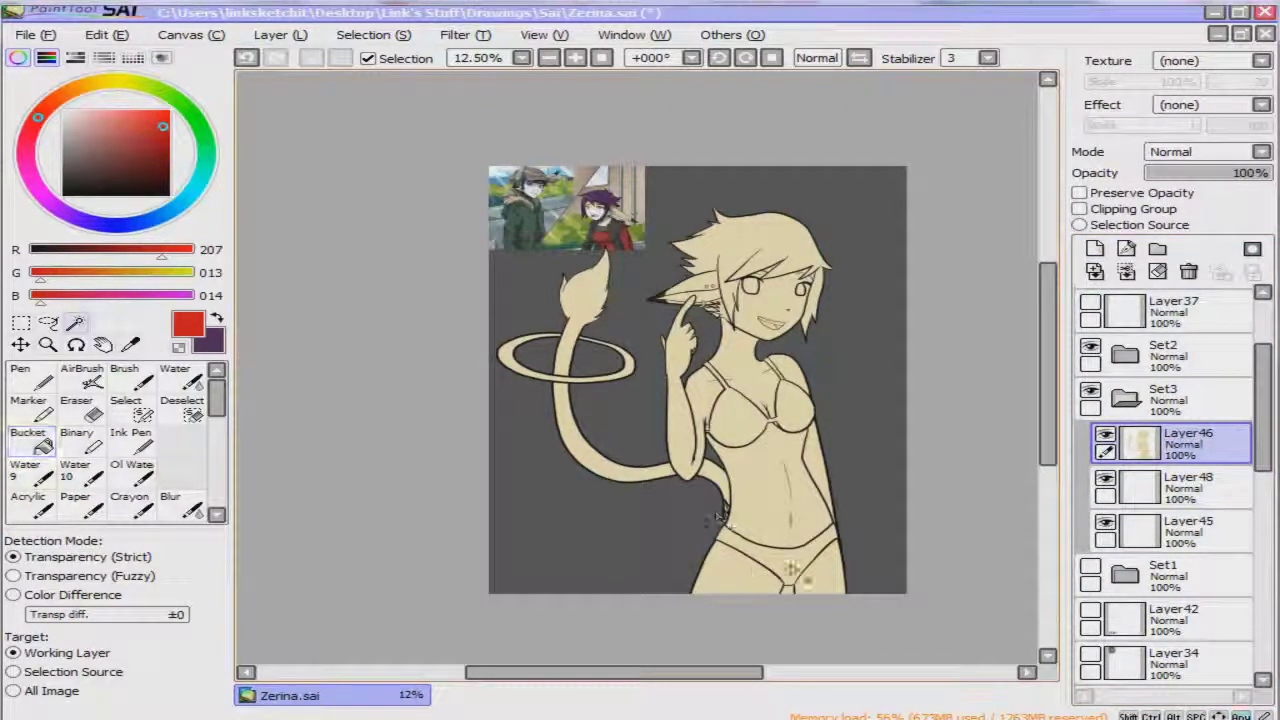
click(800, 575)
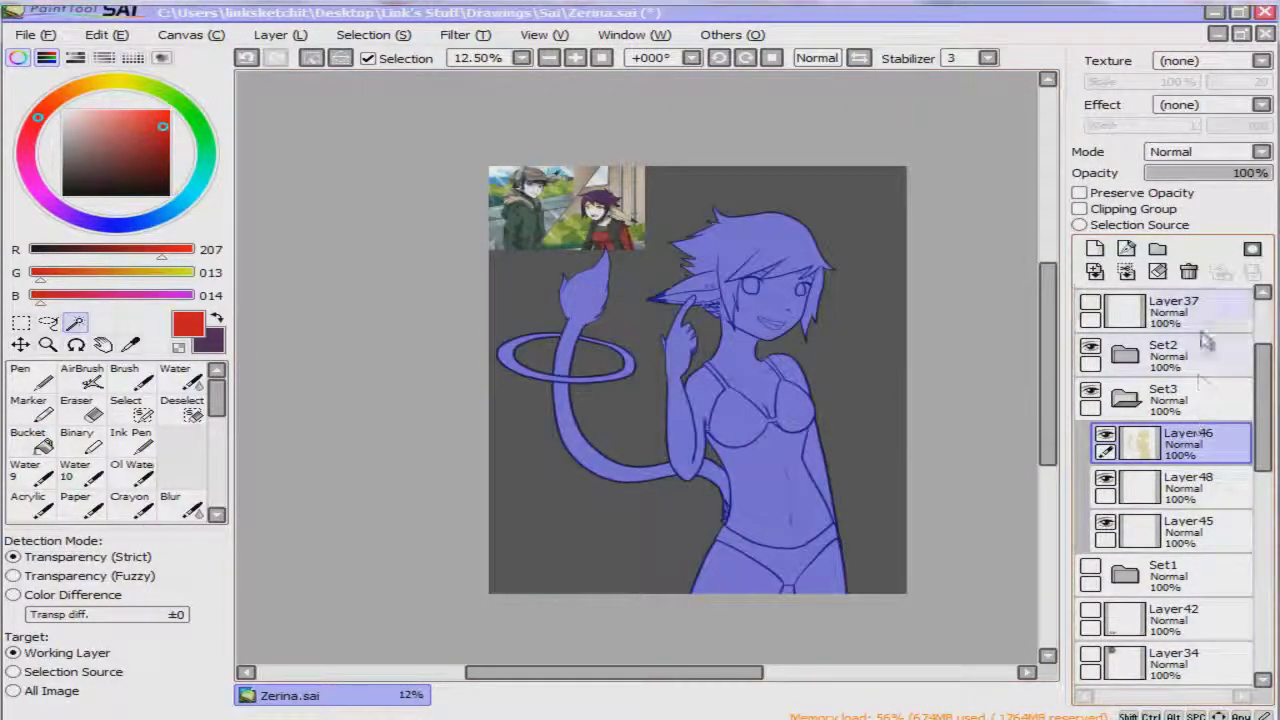
key(ctrl+d)
Select the bikini top and bottoms using the Set2 line art and erase the tan colour inside them on Layer46.
click(1163, 355)
click(790, 550)
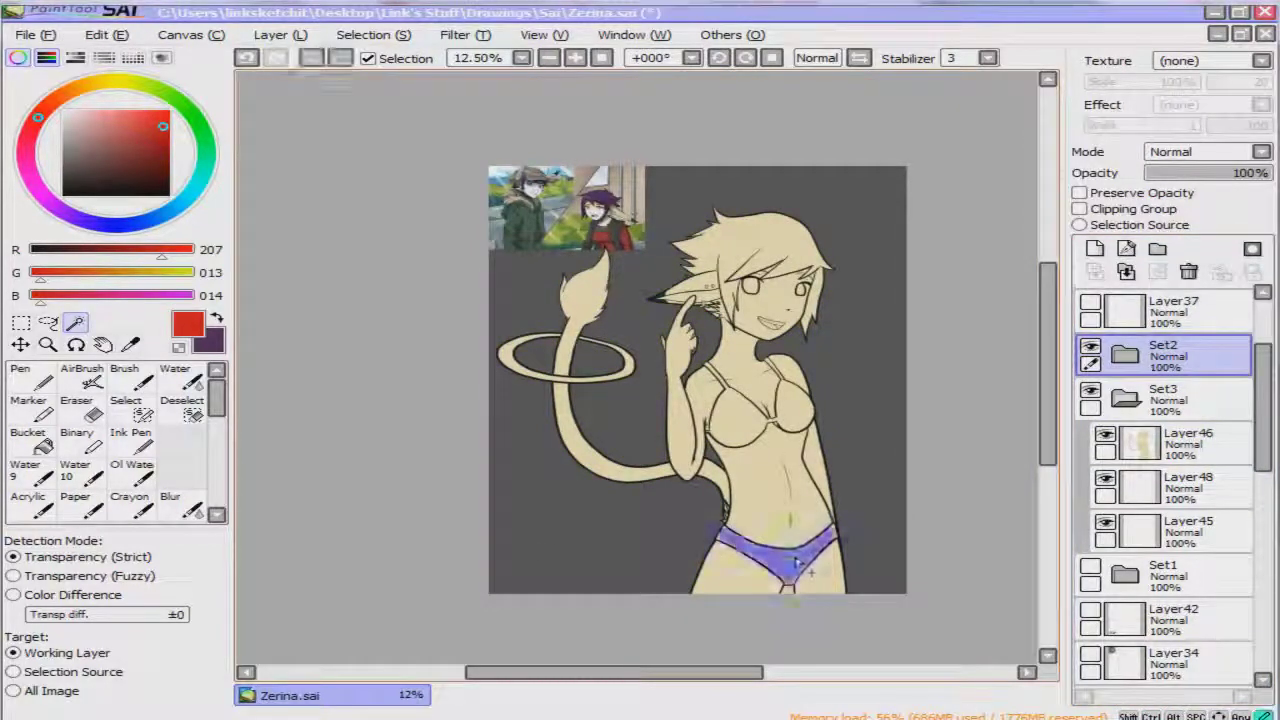
click(765, 415)
click(1149, 488)
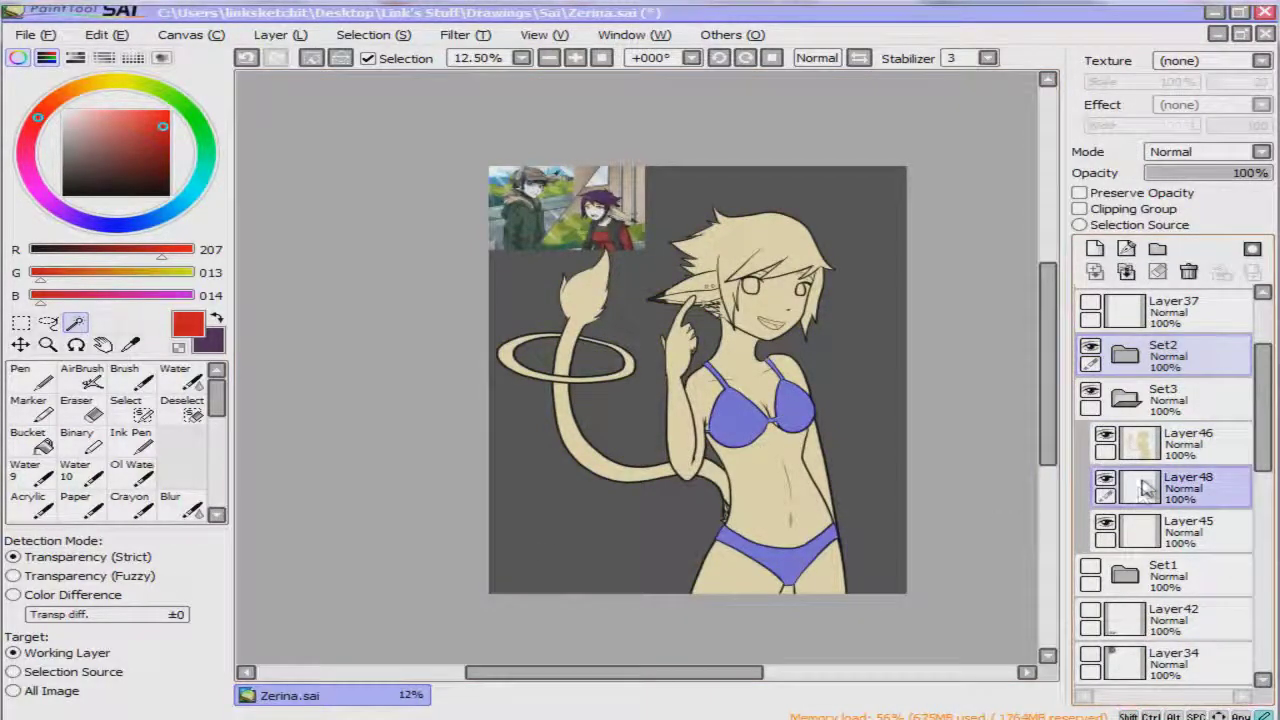
click(1192, 443)
key(d)
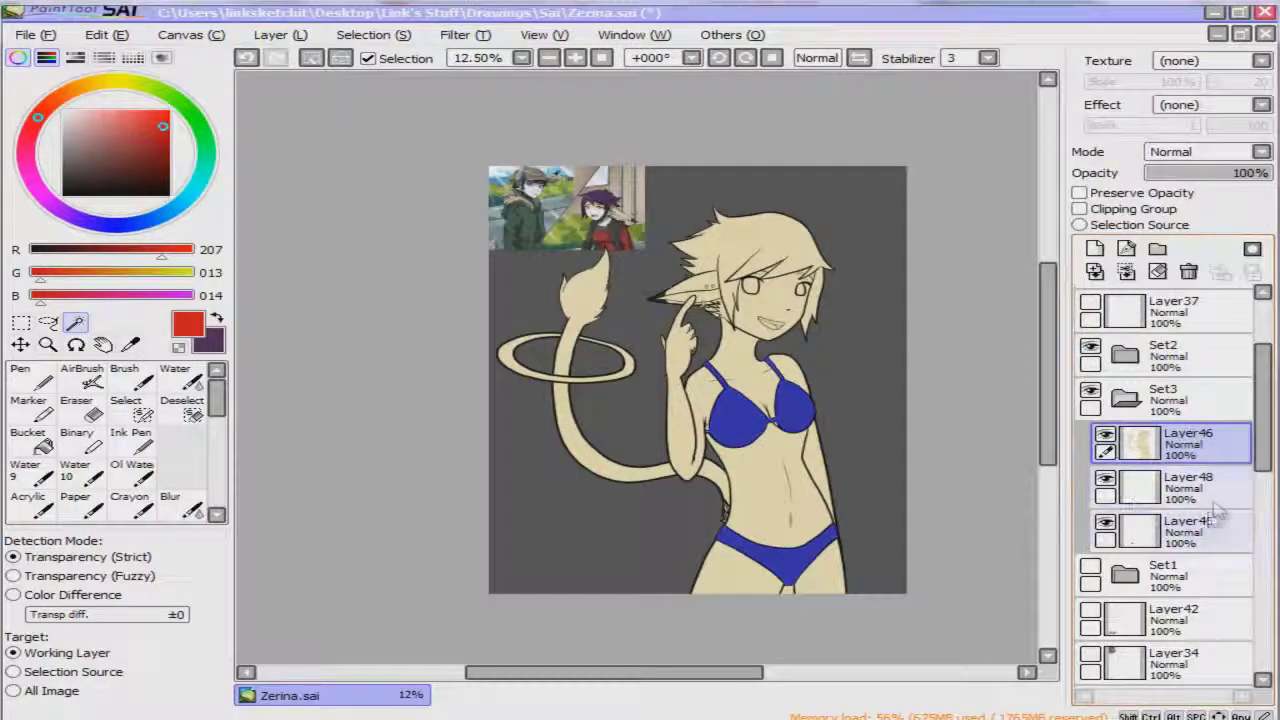
Fill the selected bikini top and bottoms with red (R 207, G 13, B 14) on Layer48 and clear the selection.
click(1140, 490)
click(28, 440)
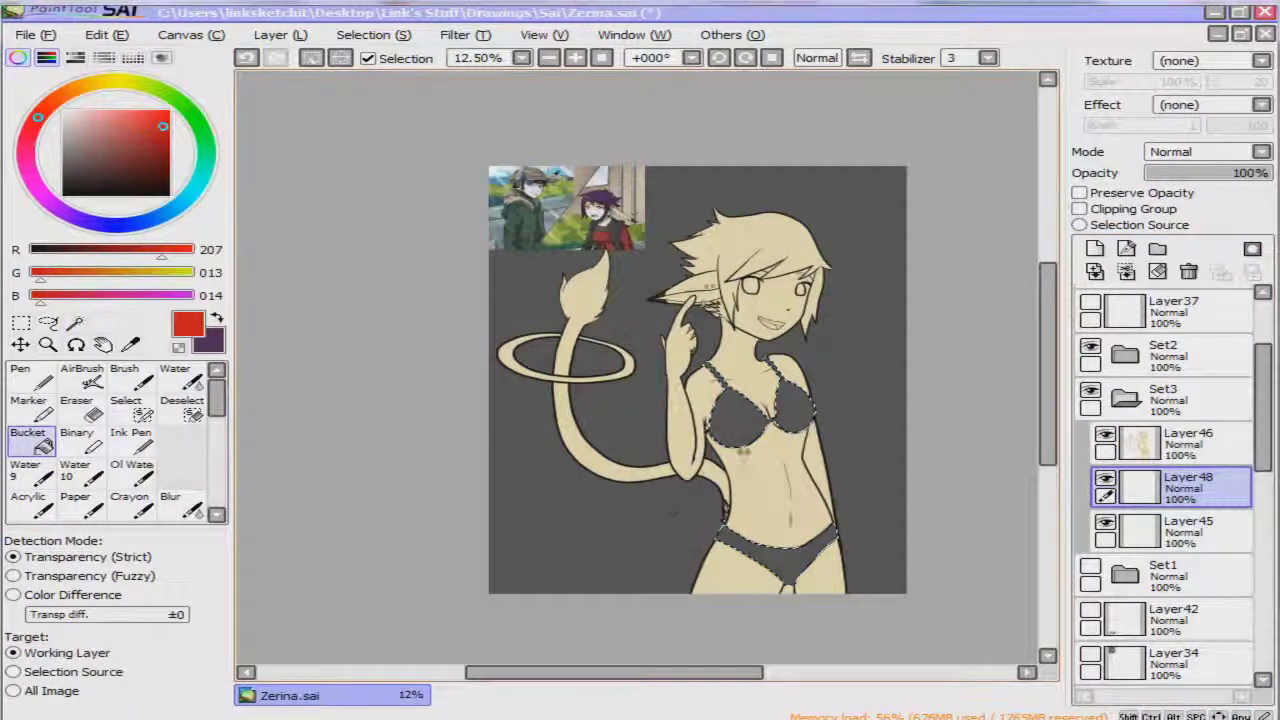
click(760, 420)
key(ctrl+d)
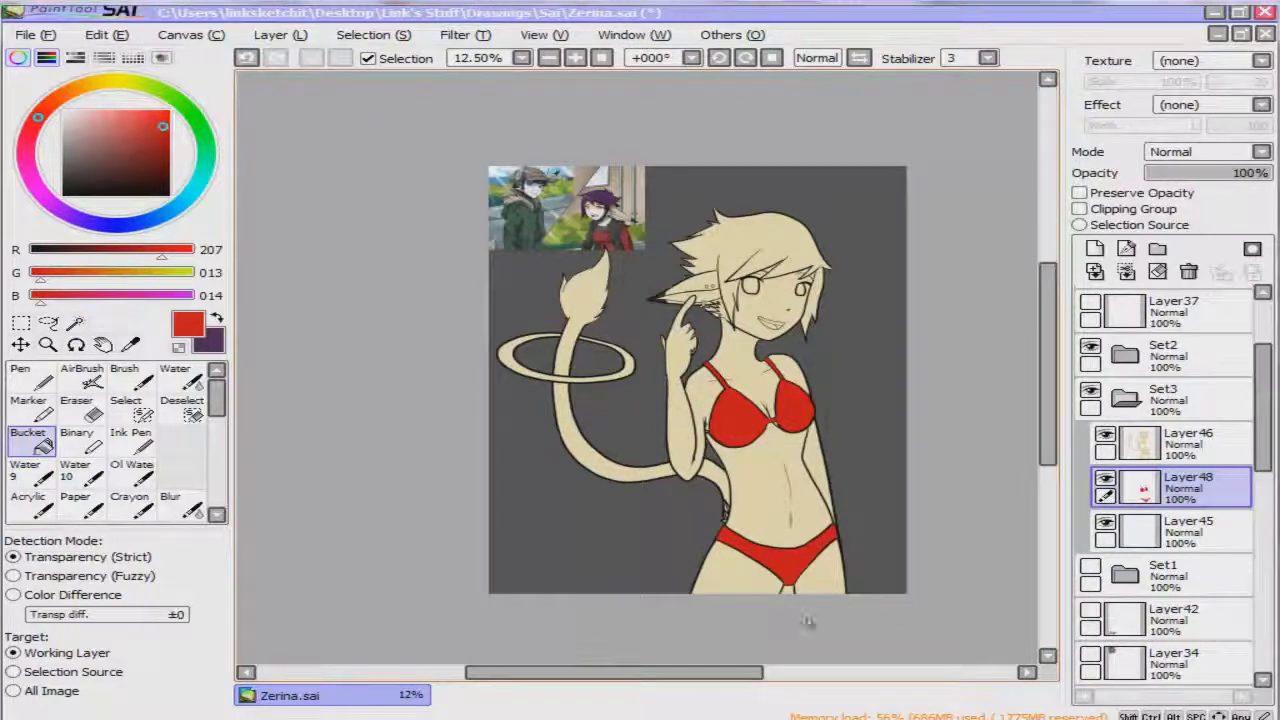
Collapse and hide the Set3 folder, and add a new layer between it and the Set2 folder.
click(1110, 450)
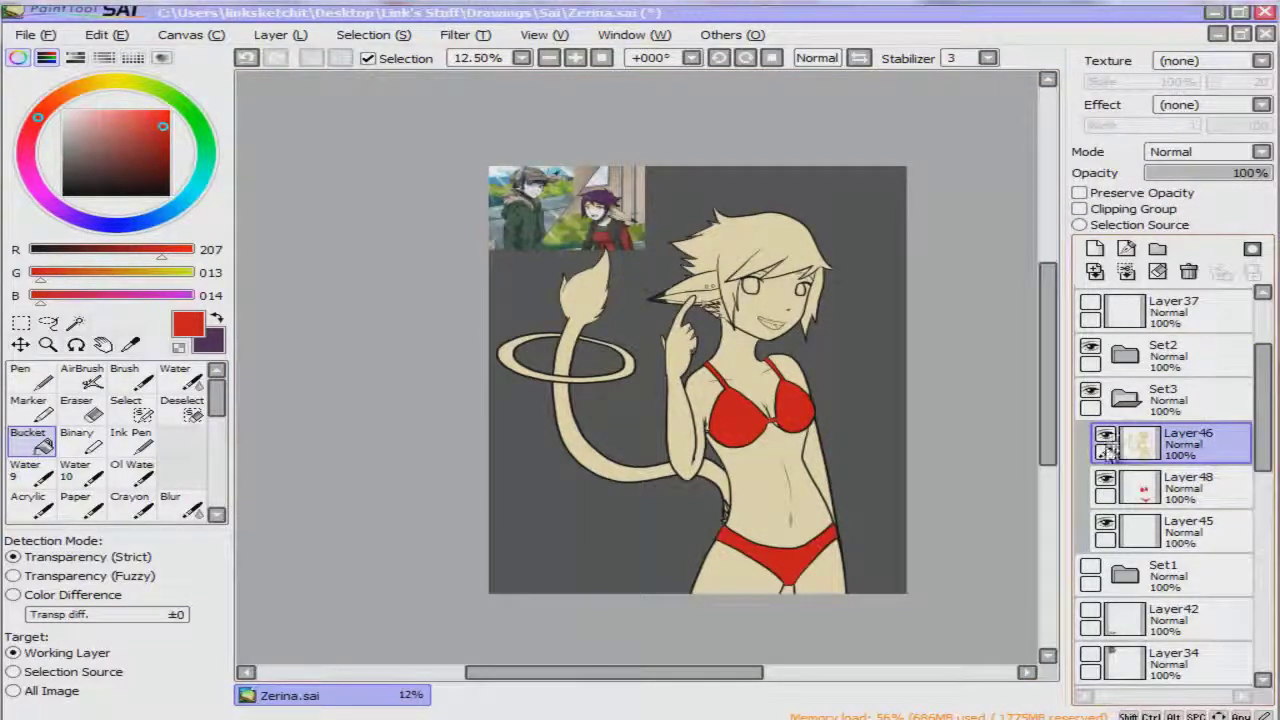
click(1125, 400)
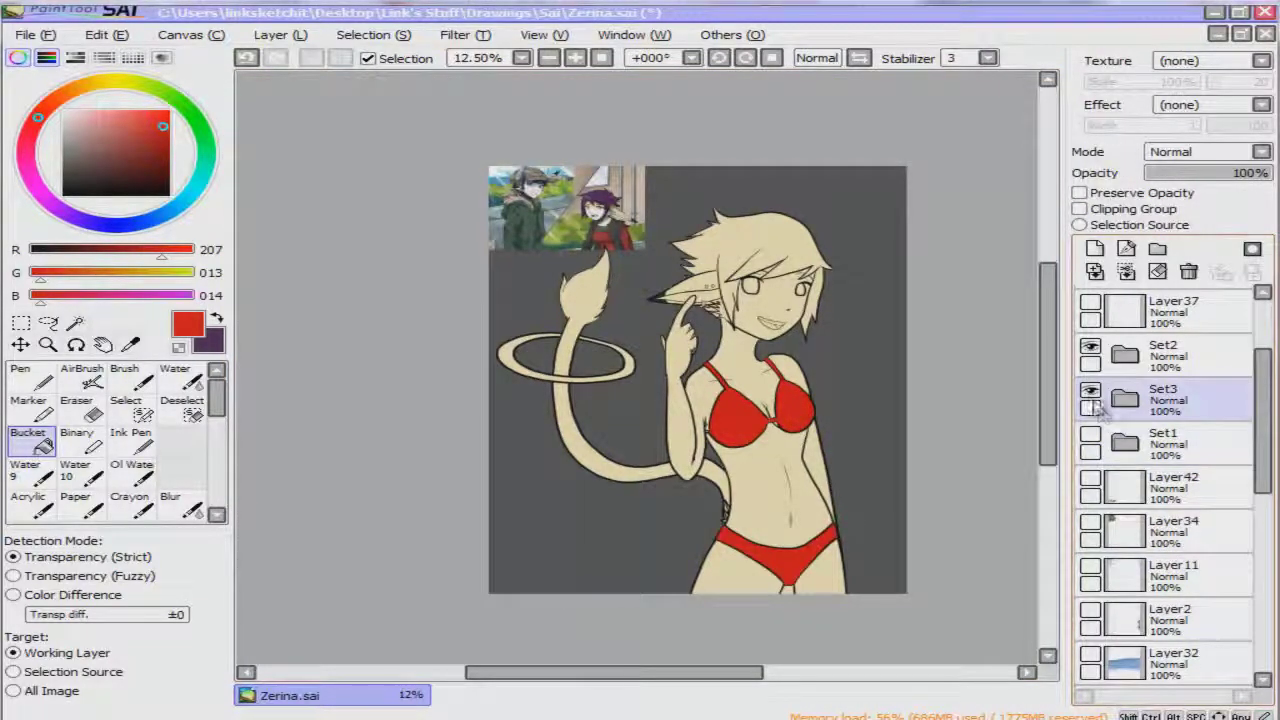
click(1100, 401)
click(1094, 395)
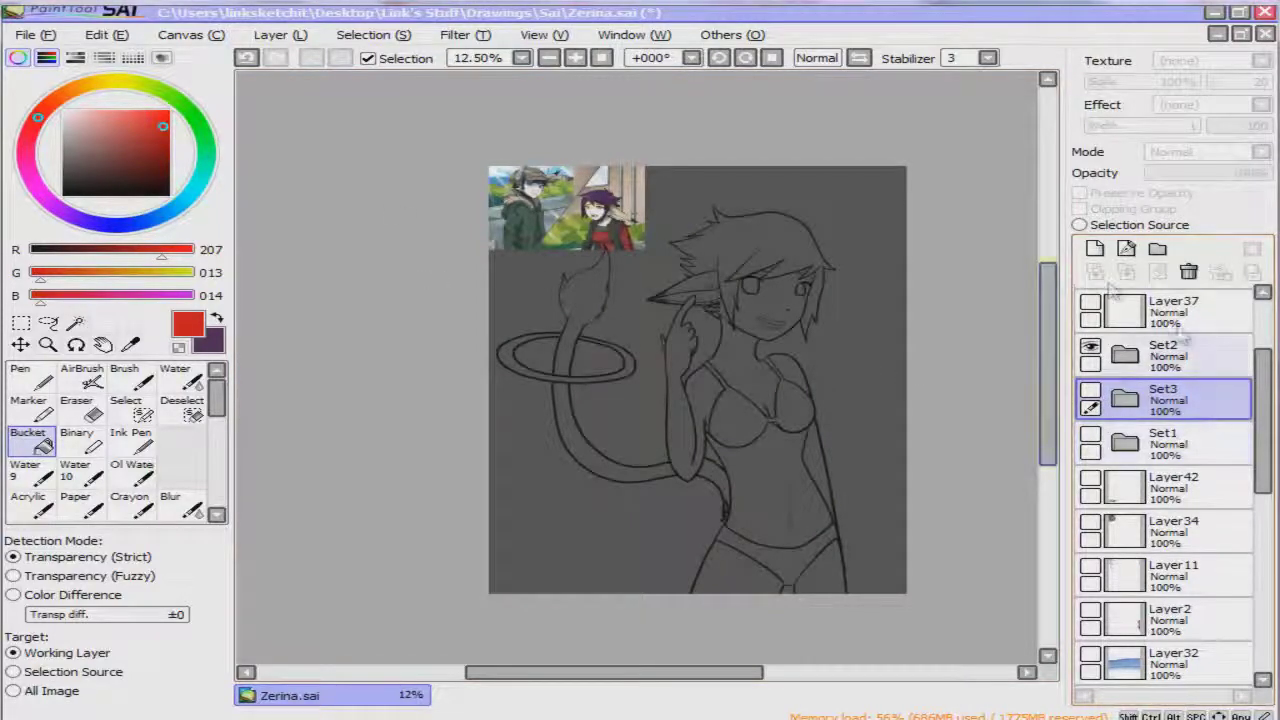
click(1095, 249)
key(n)
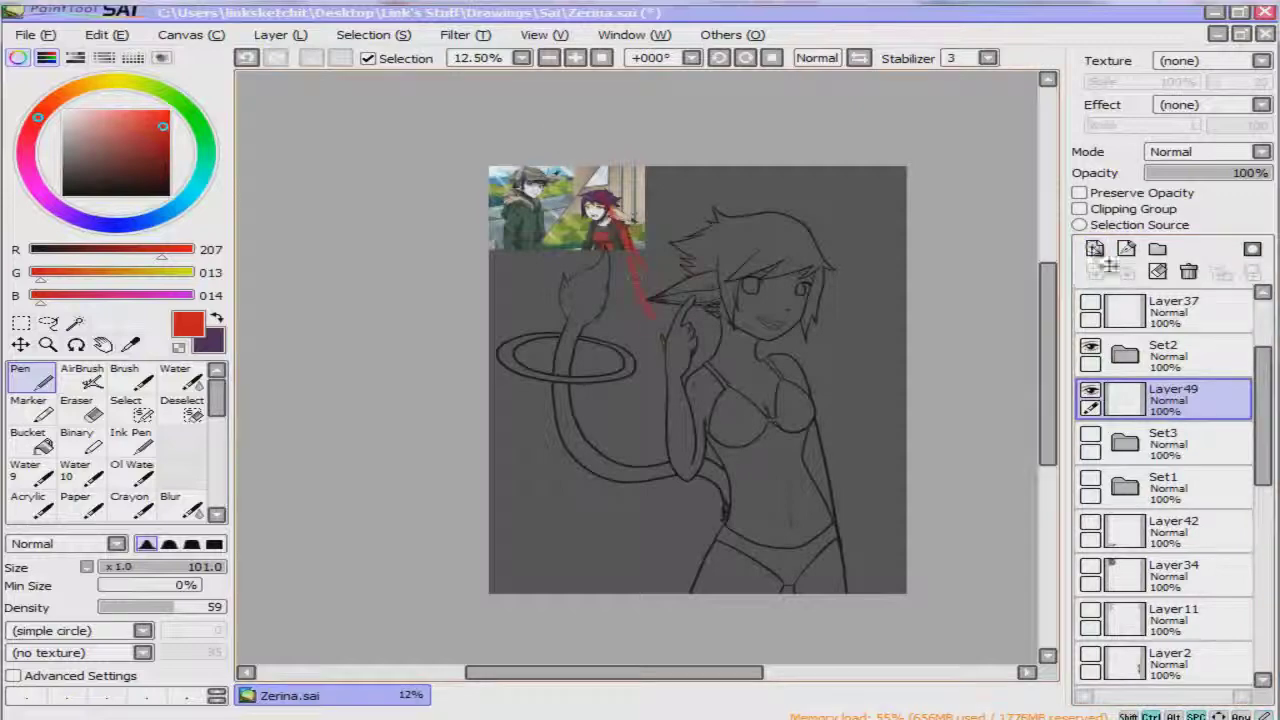
mouse_move(524, 187)
mouse_down()
mouse_move(676, 299)
mouse_move(627, 404)
mouse_up()
key(ctrl+z)
key(ctrl+z)
key(ctrl+z)
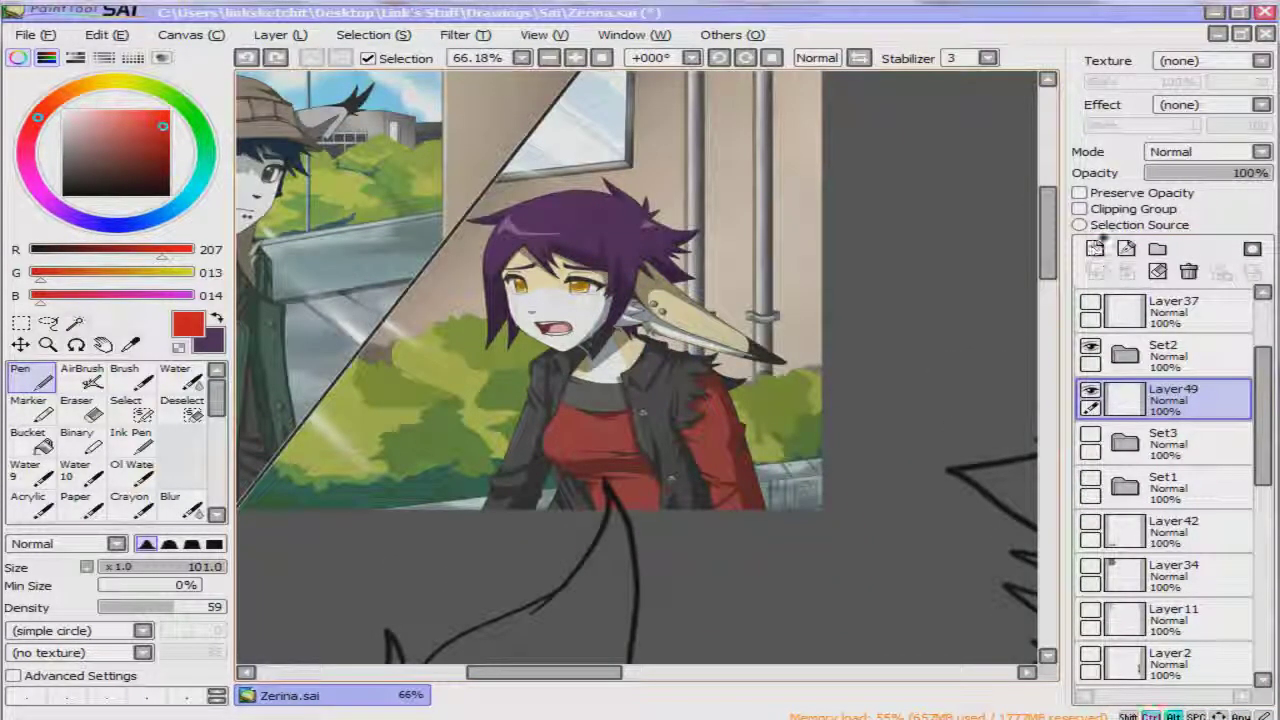
Sample the tan colour (R 234, G 223, B 178) from the reference picture and set the Pen size to 39.
alt+click(541, 271)
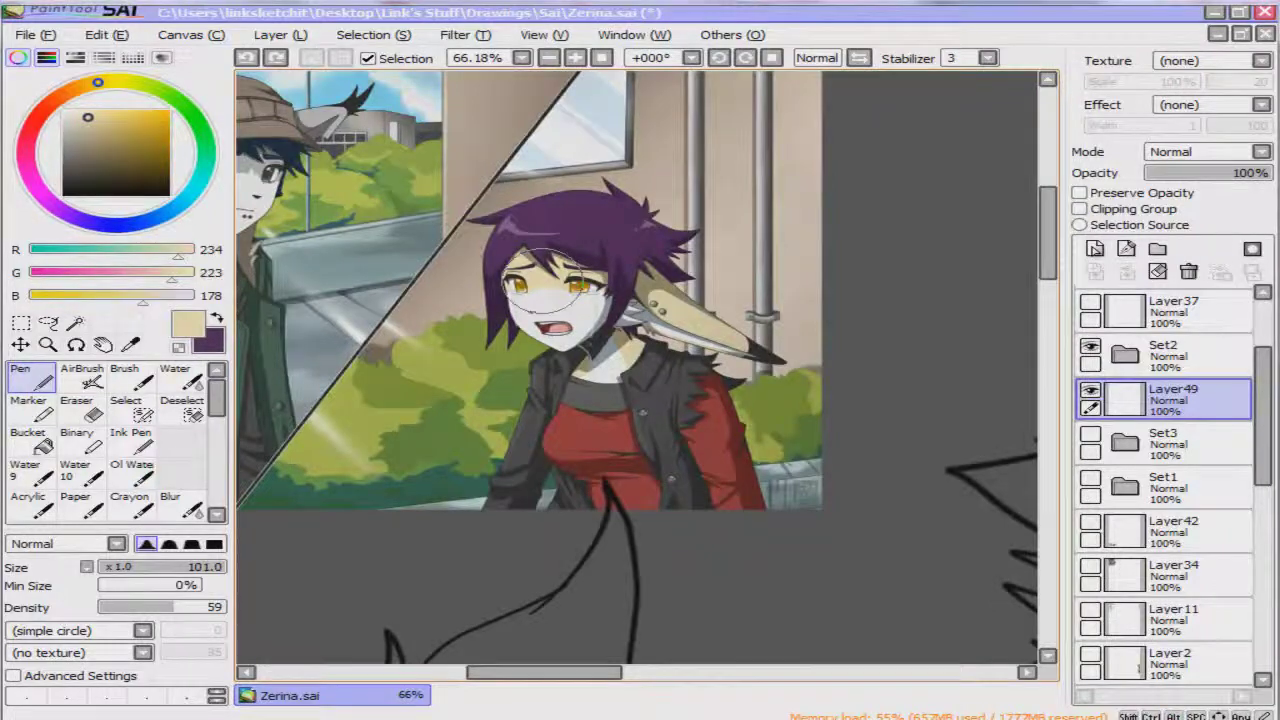
key(Home)
drag(645, 126, 905, 366)
mouse_move(645, 343)
mouse_down()
mouse_move(686, 357)
mouse_move(695, 386)
mouse_up()
drag(695, 386, 739, 296)
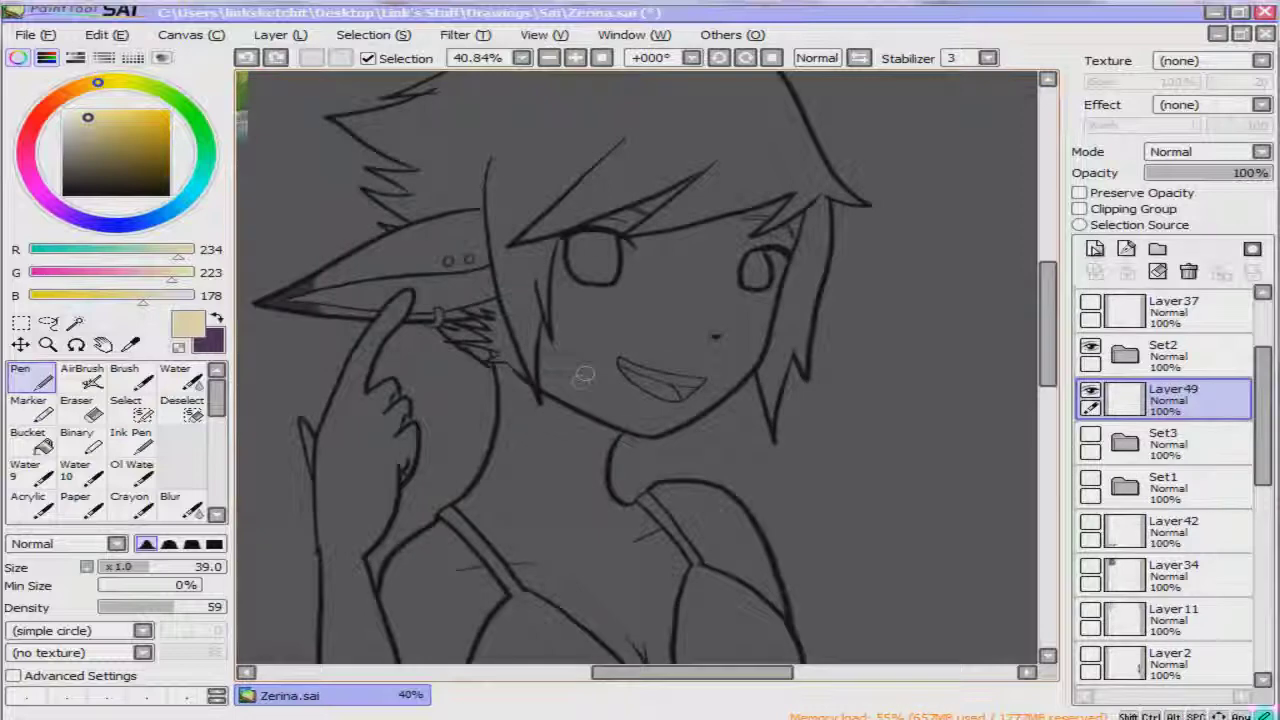
Try painting tan along the jaw, cheek and fringe edge with the Pen on Layer49, and undo the strokes.
mouse_move(620, 412)
mouse_down()
mouse_move(655, 428)
mouse_move(680, 418)
mouse_move(745, 358)
mouse_up()
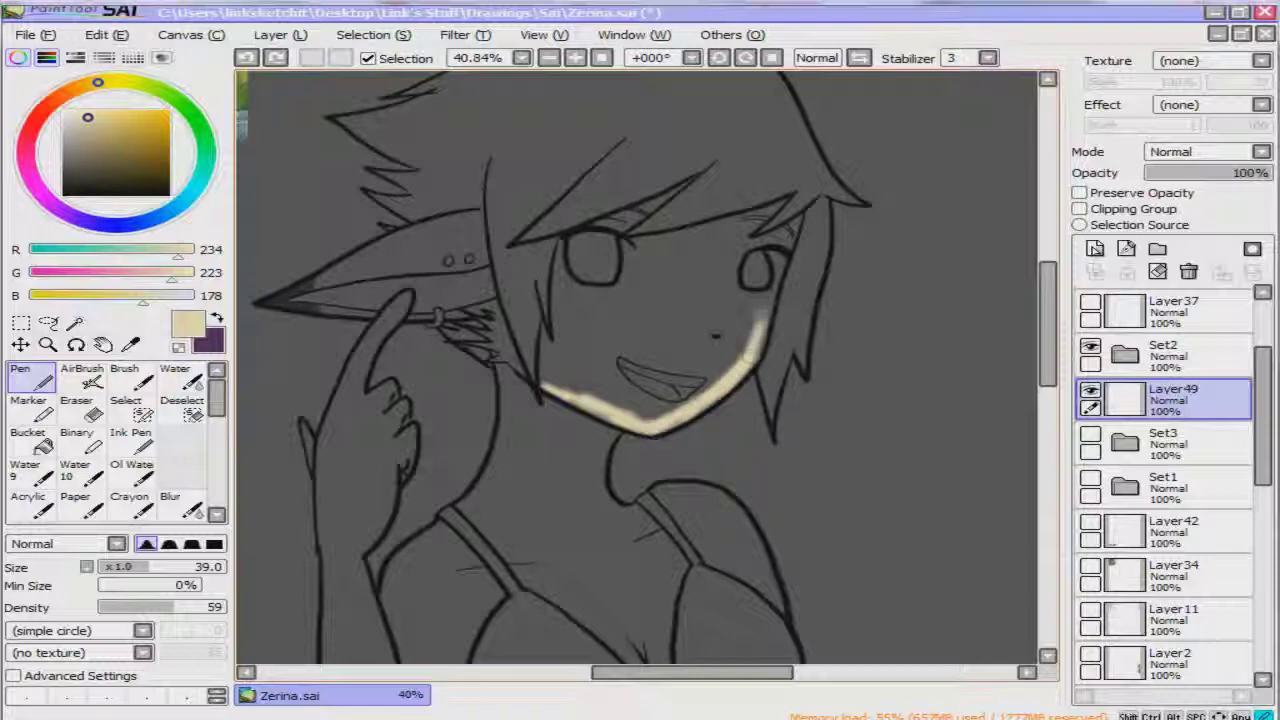
mouse_move(772, 292)
mouse_down()
mouse_move(799, 214)
mouse_move(759, 232)
mouse_move(753, 268)
mouse_move(743, 238)
mouse_move(726, 243)
mouse_move(778, 198)
mouse_move(724, 210)
mouse_up()
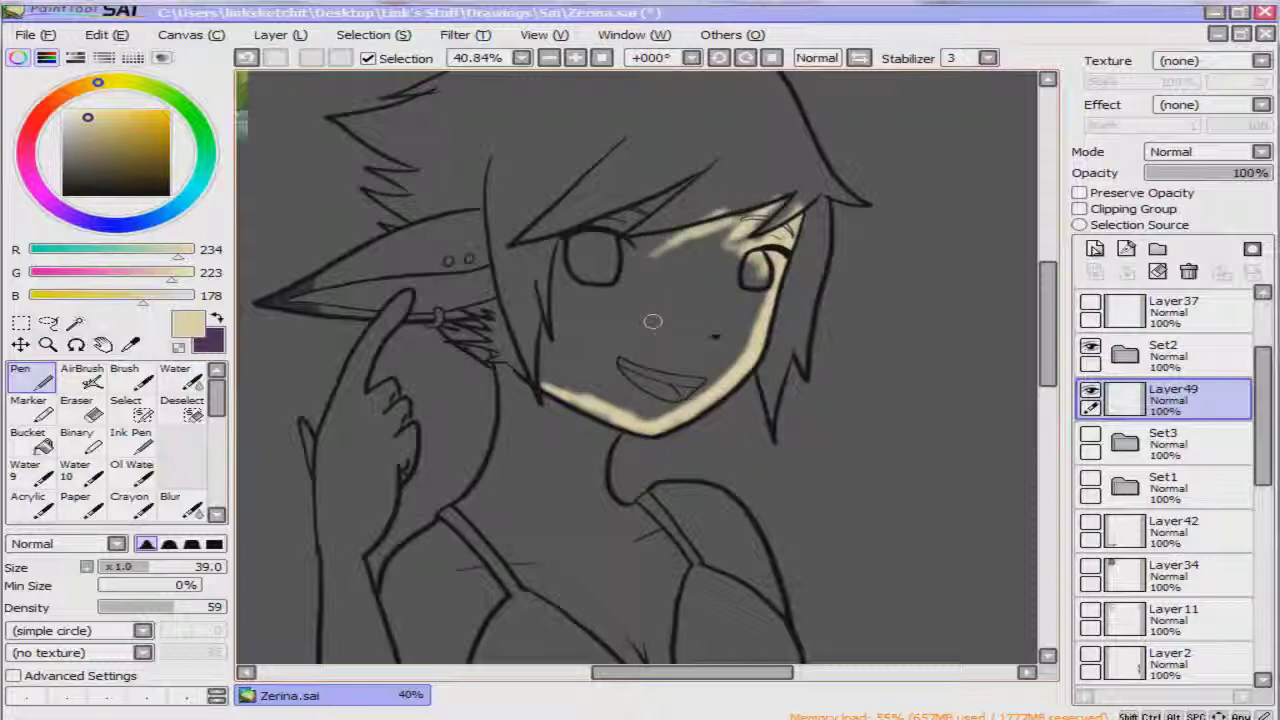
key(ctrl+0)
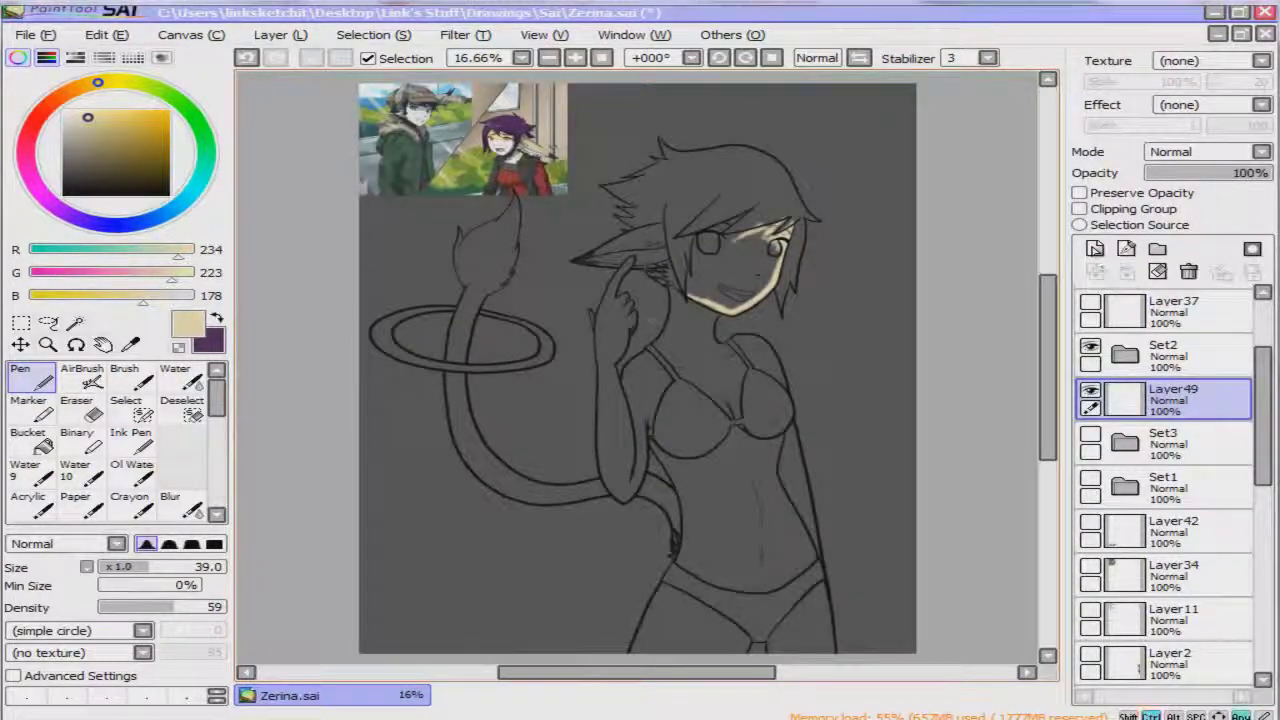
key(ctrl+z)
key(ctrl+z)
key(ctrl+z)
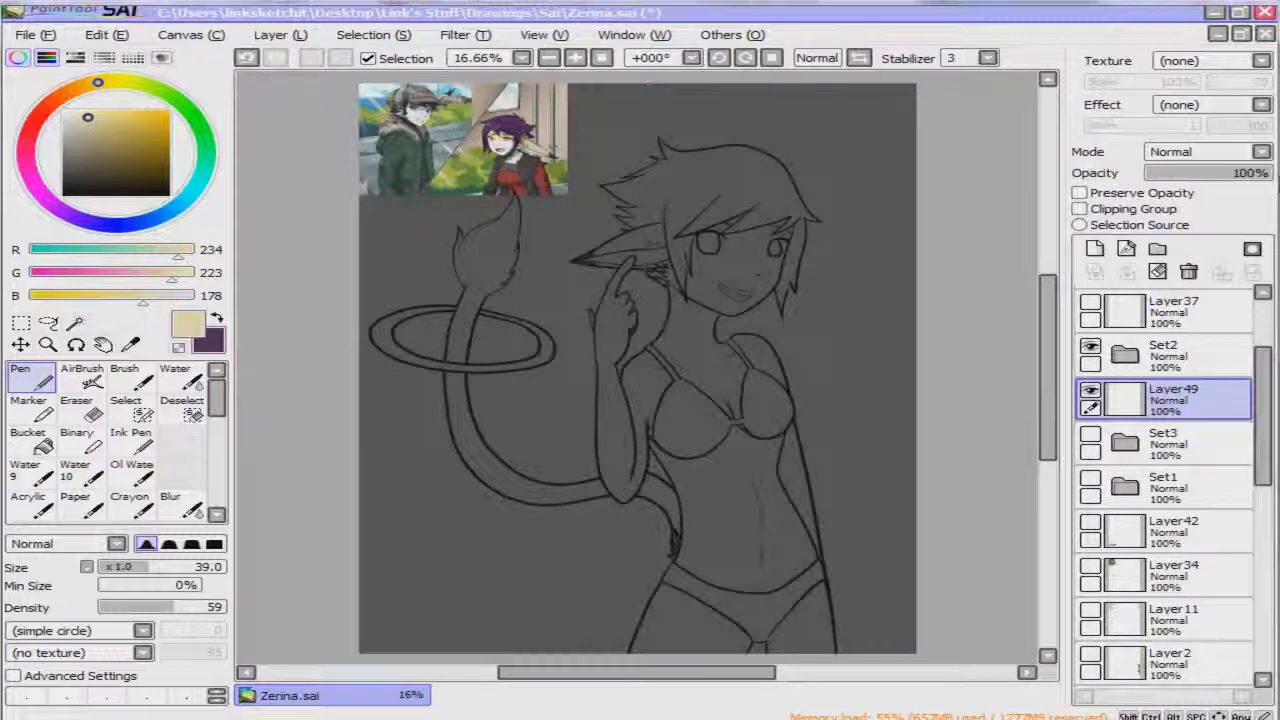
Expand the Set3 folder and show its flat colours under the line art again.
click(1188, 355)
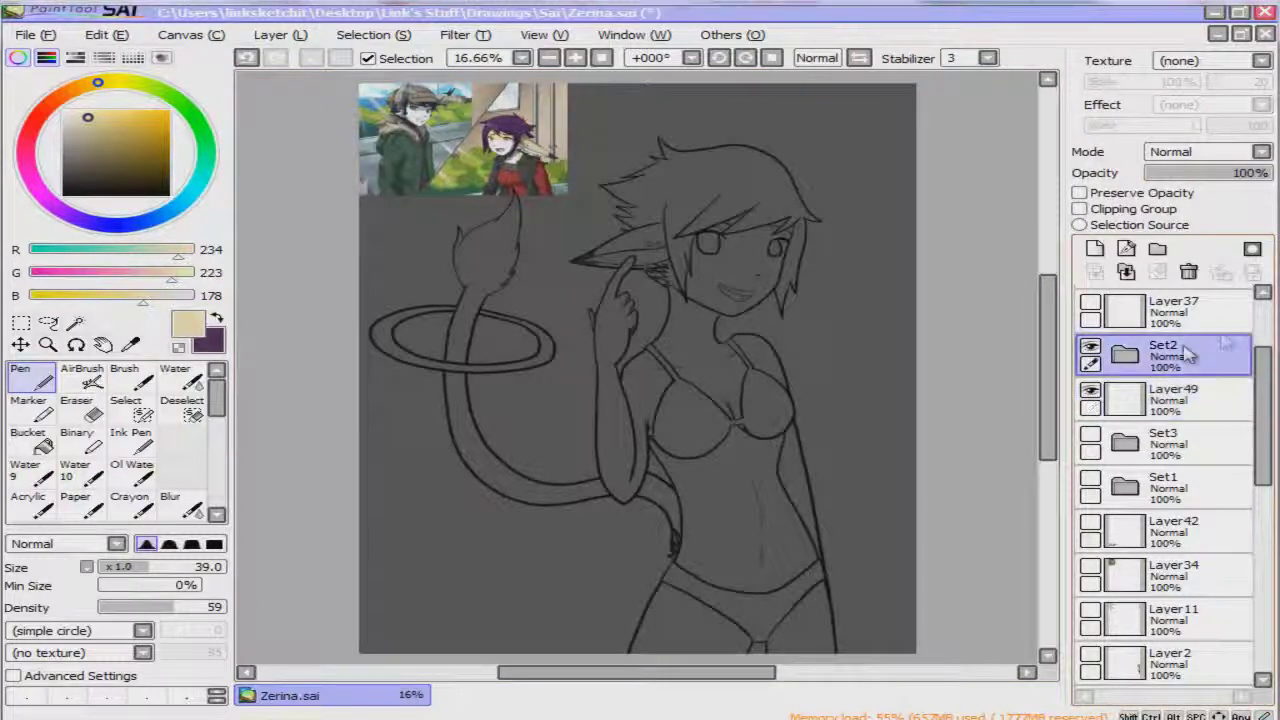
click(1125, 442)
click(1090, 440)
click(1162, 493)
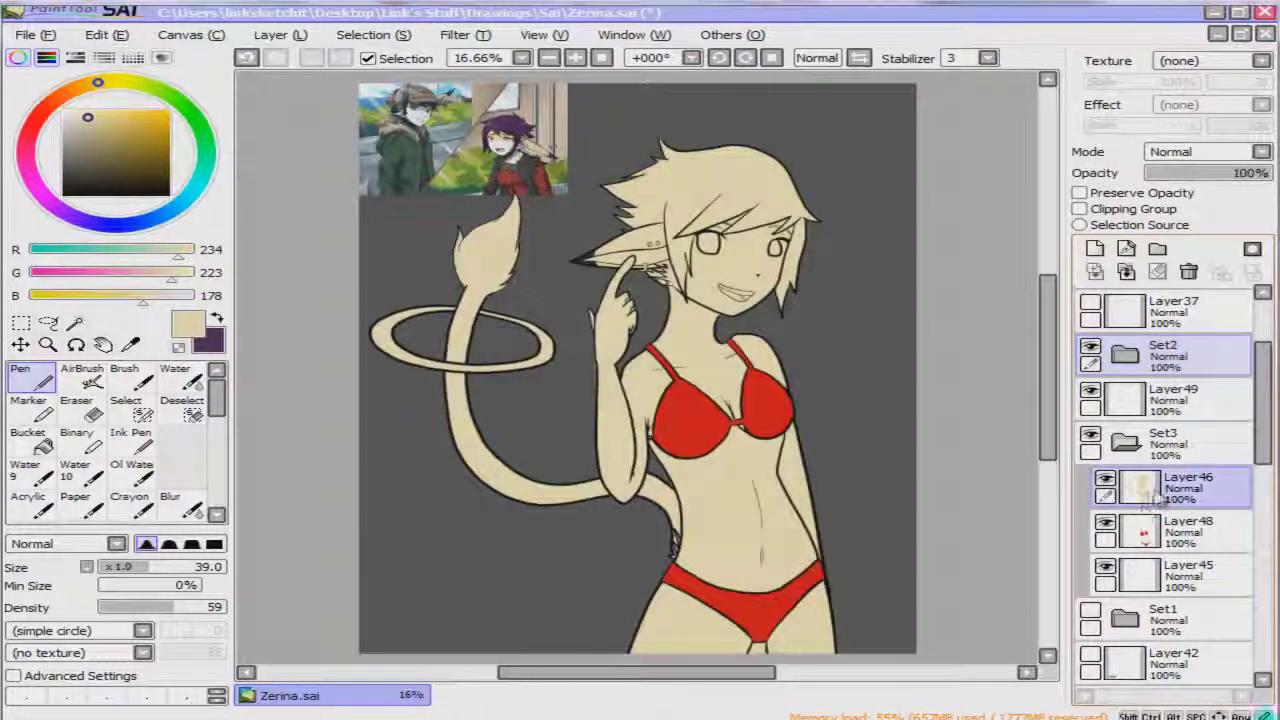
Magic-wand the background on Set2, including the gaps by the raised arm and inside the tail ring, and invert the selection.
key(w)
click(1165, 355)
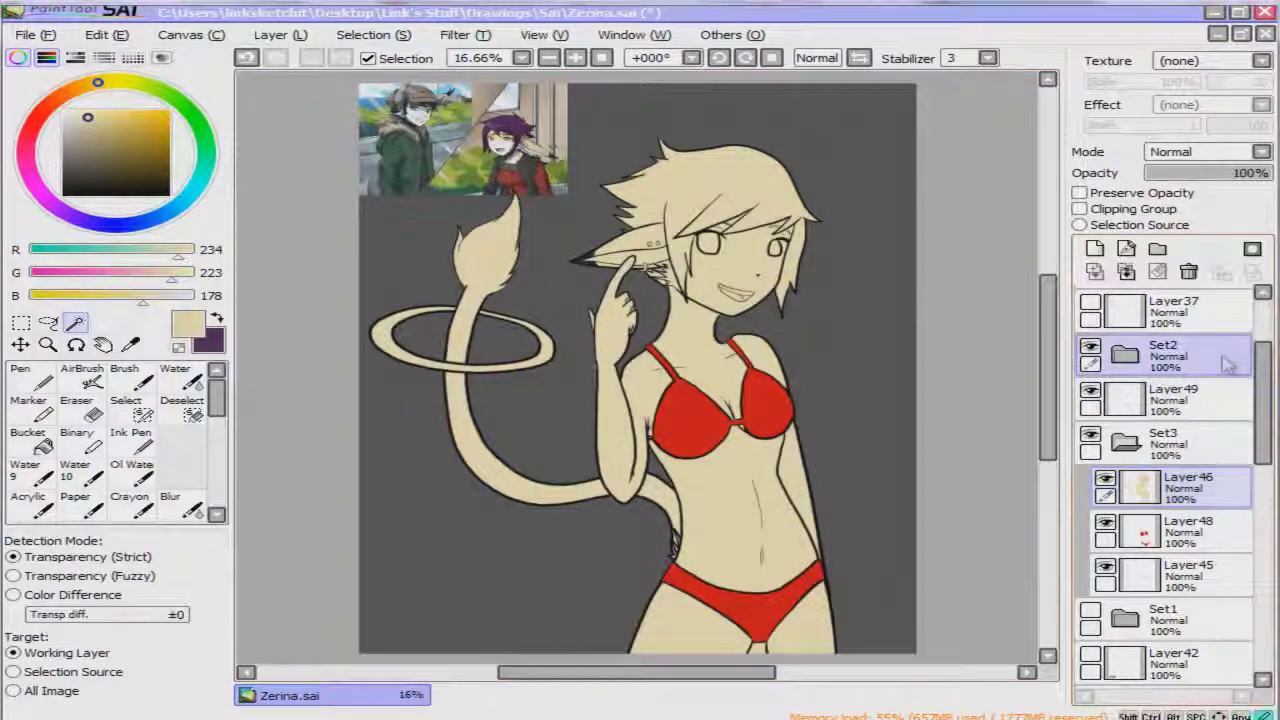
click(856, 330)
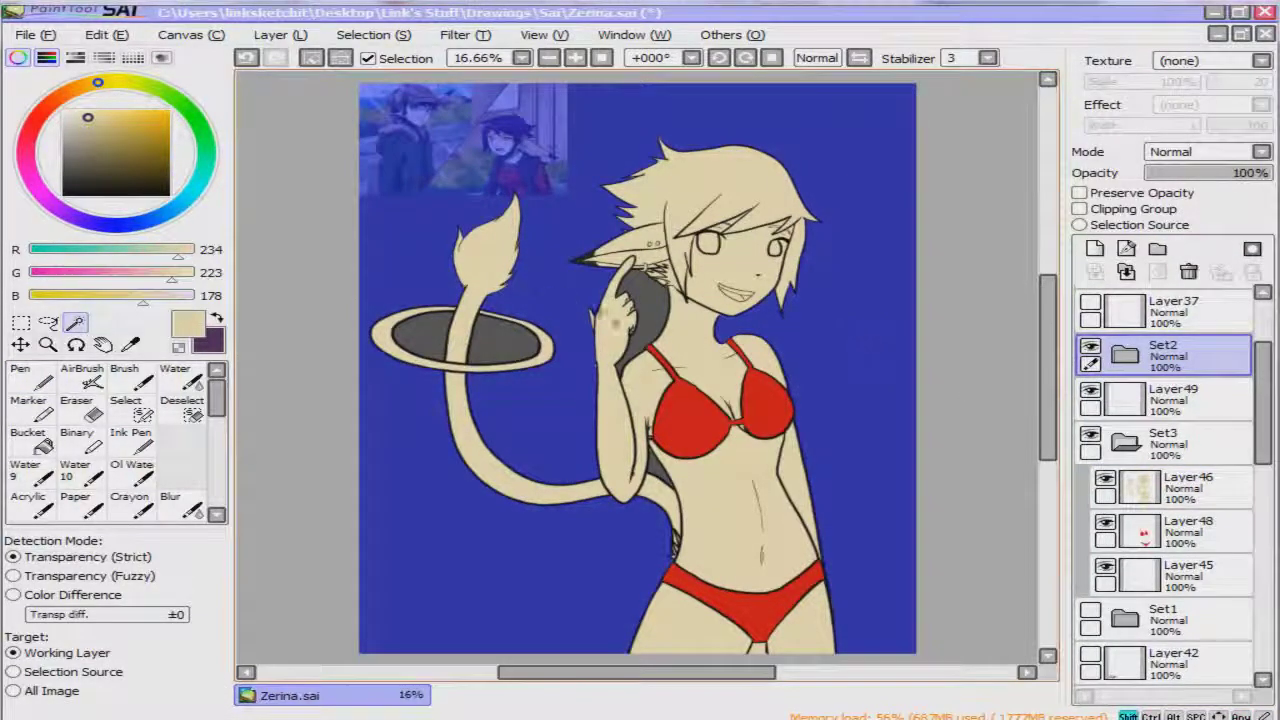
shift+click(632, 312)
shift+click(505, 348)
shift+click(428, 340)
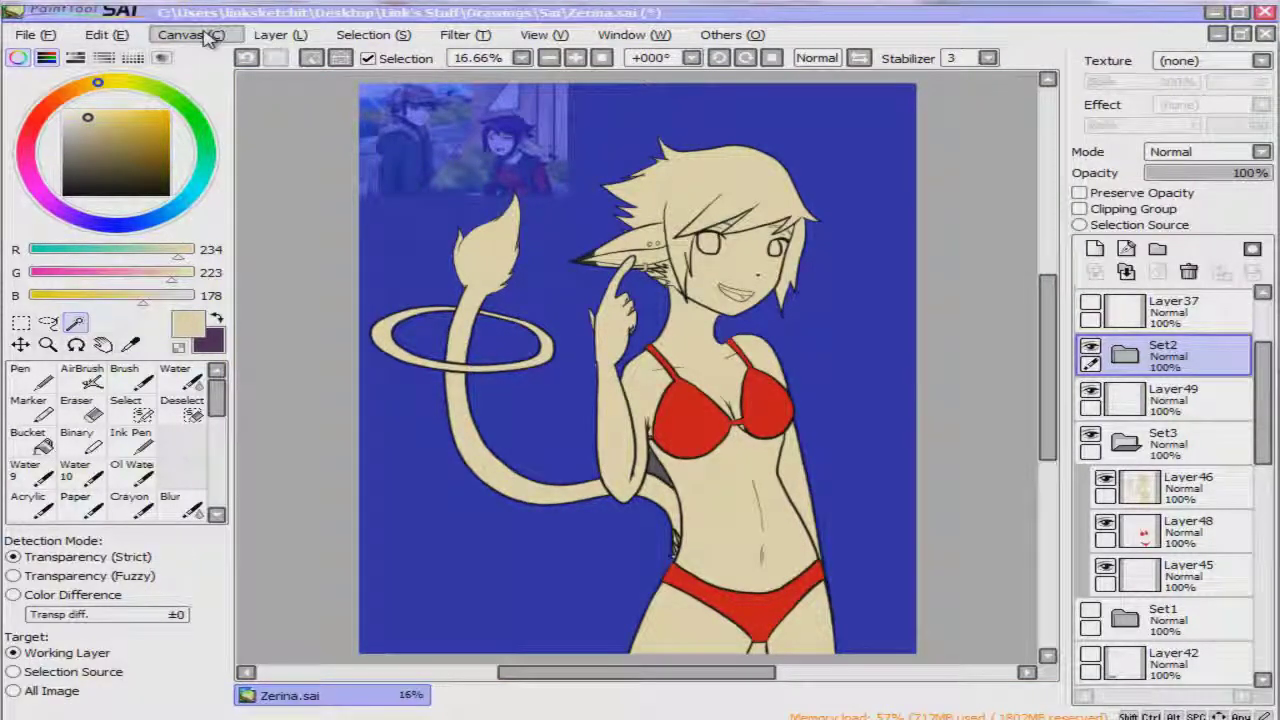
click(390, 36)
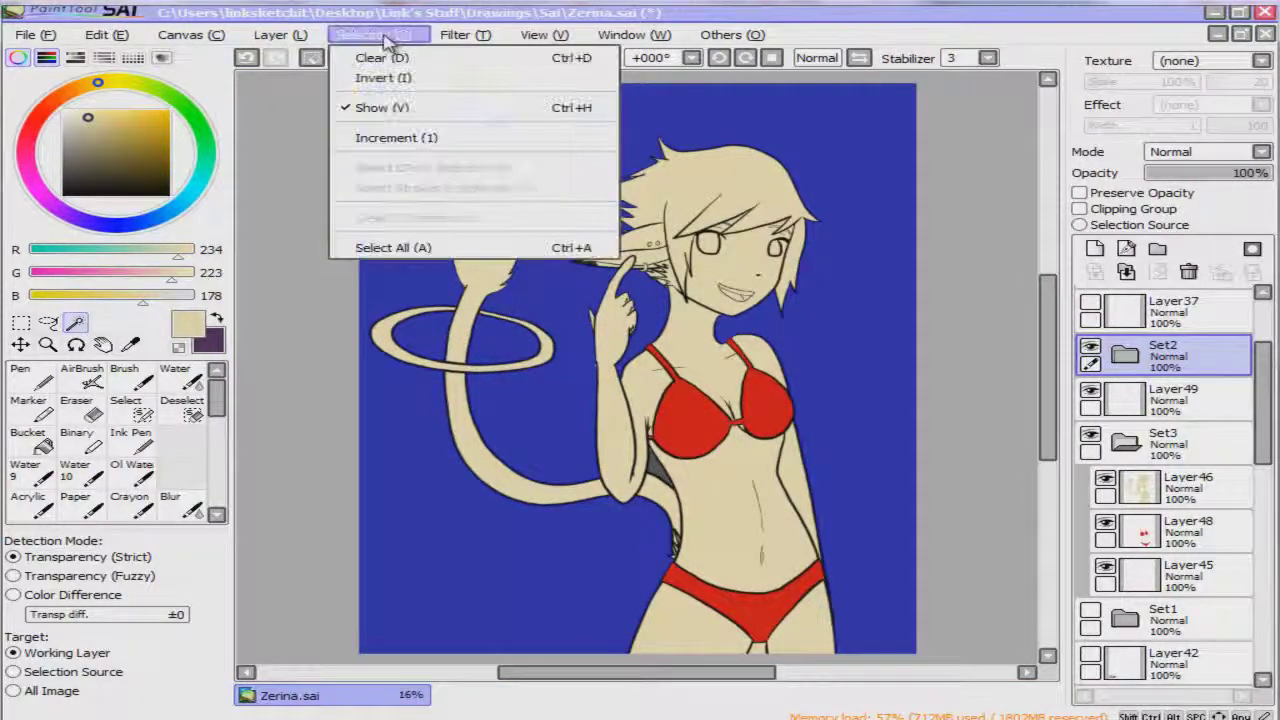
click(424, 80)
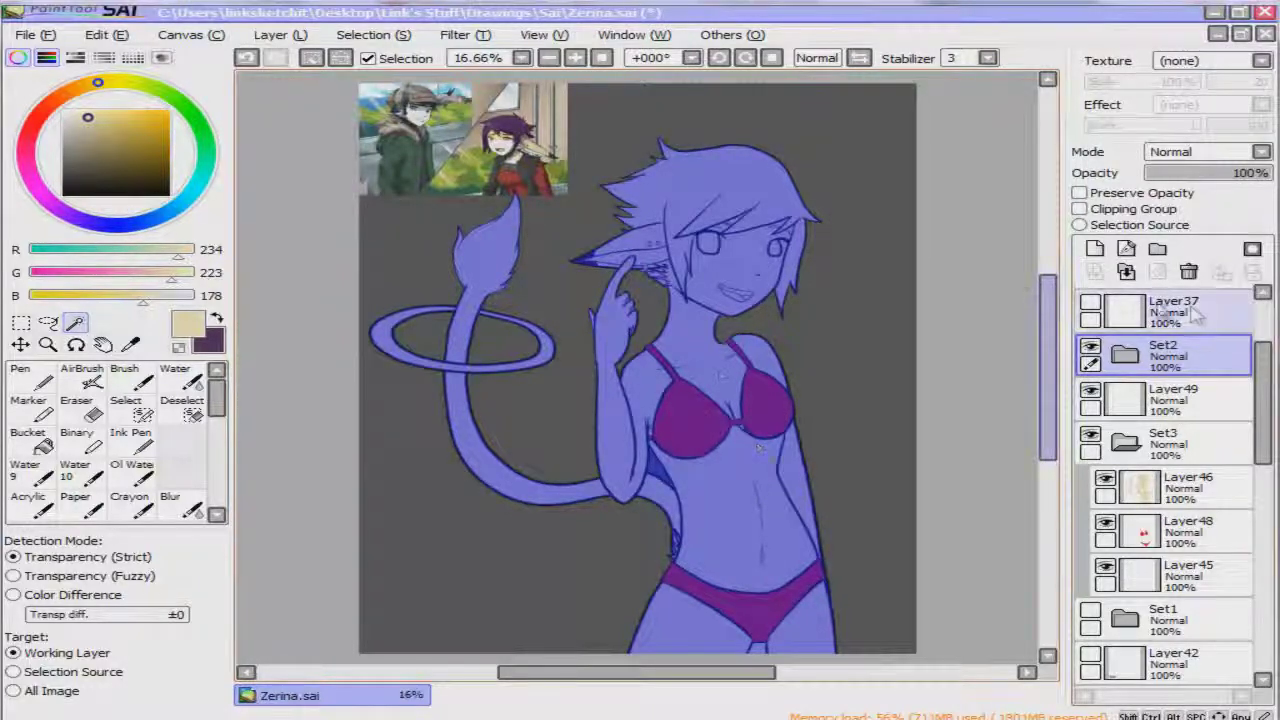
Make Layer46 in the Set3 folder the active layer and switch to the Bucket tool.
scroll(1150, 320, up, 1)
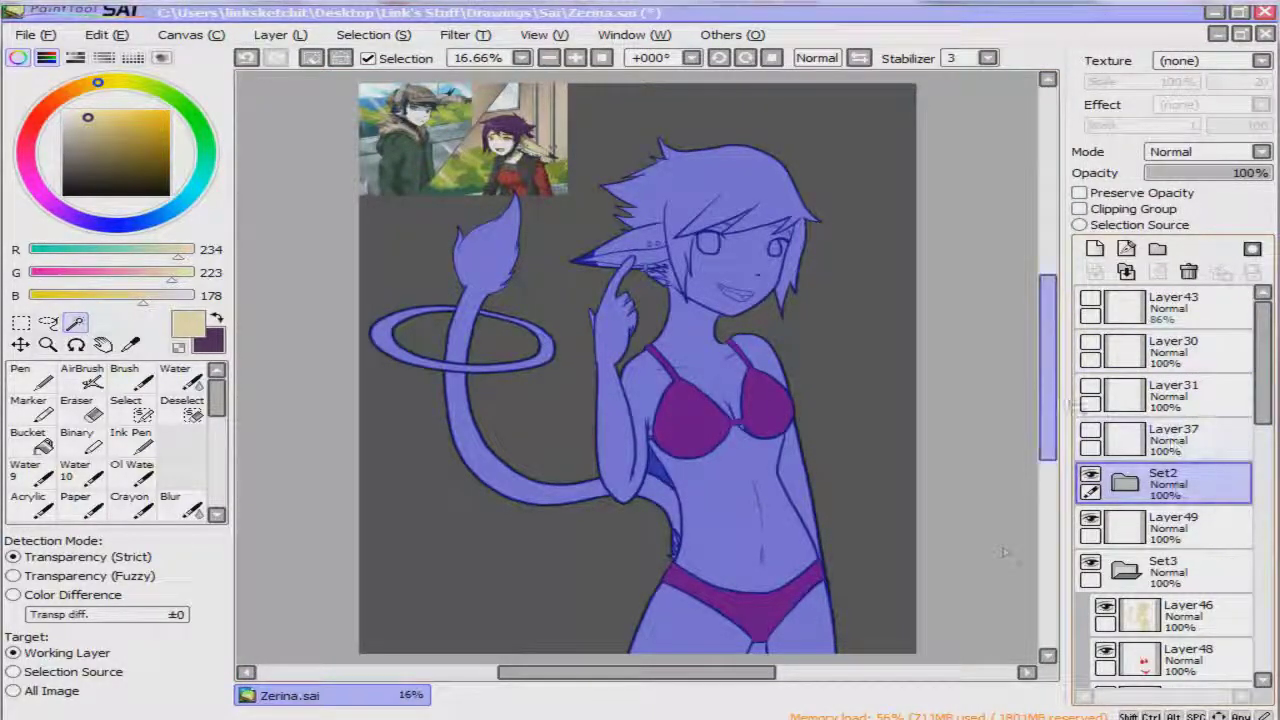
scroll(1175, 512, down, 1)
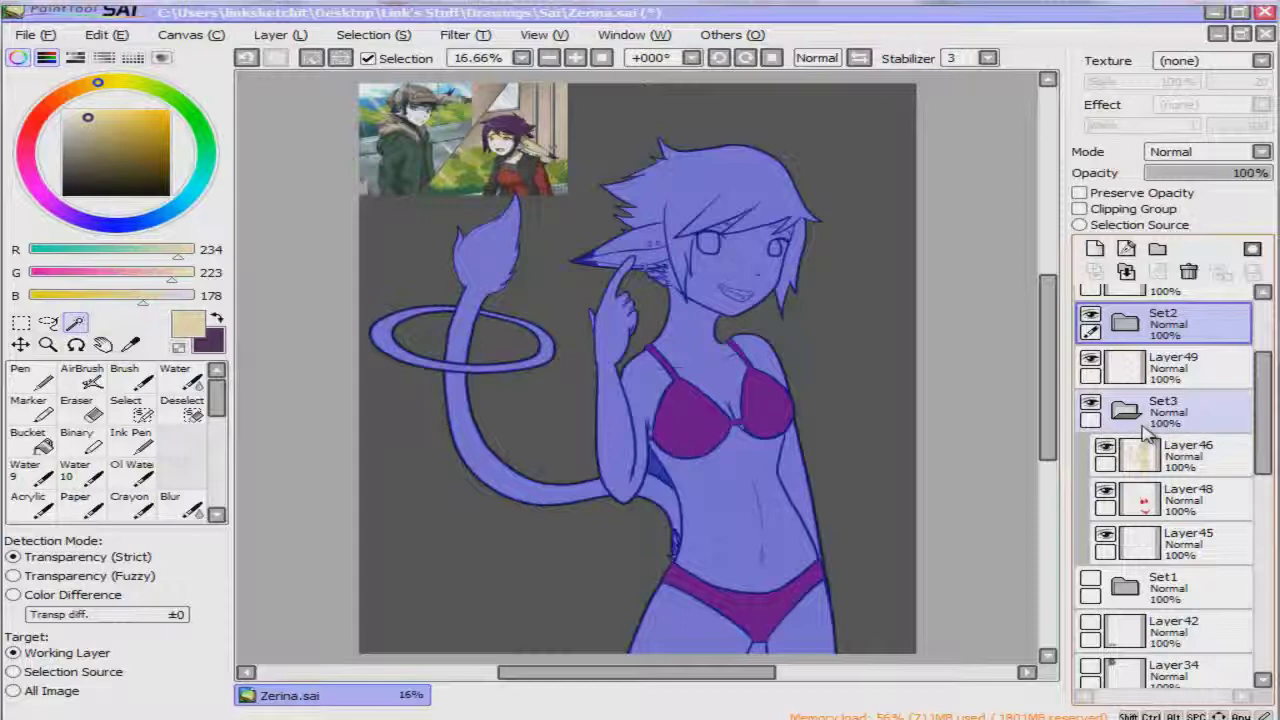
click(1188, 468)
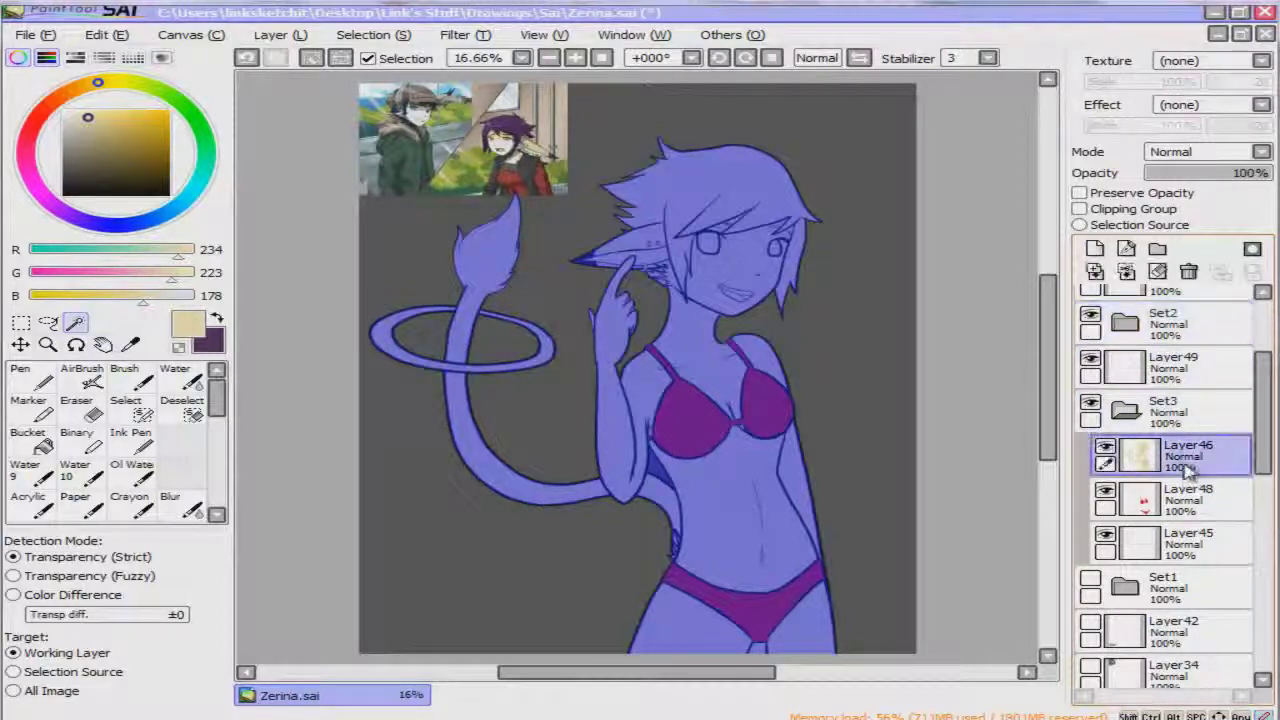
key(g)
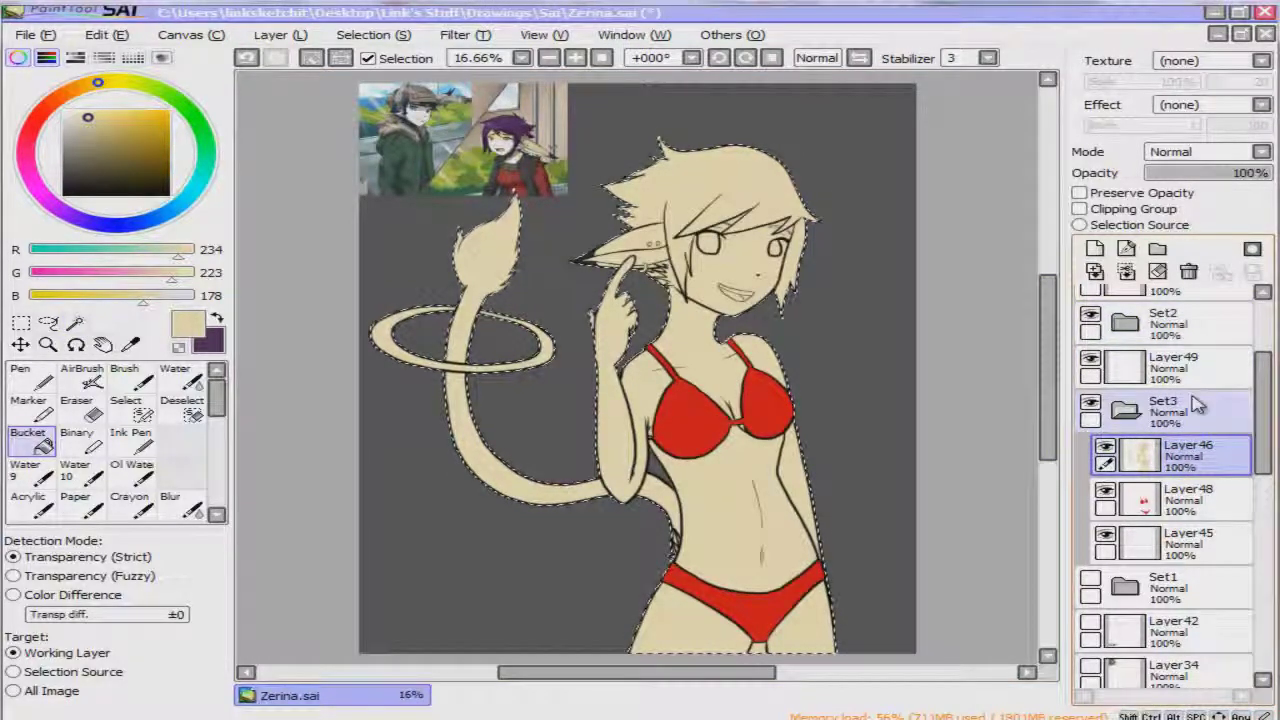